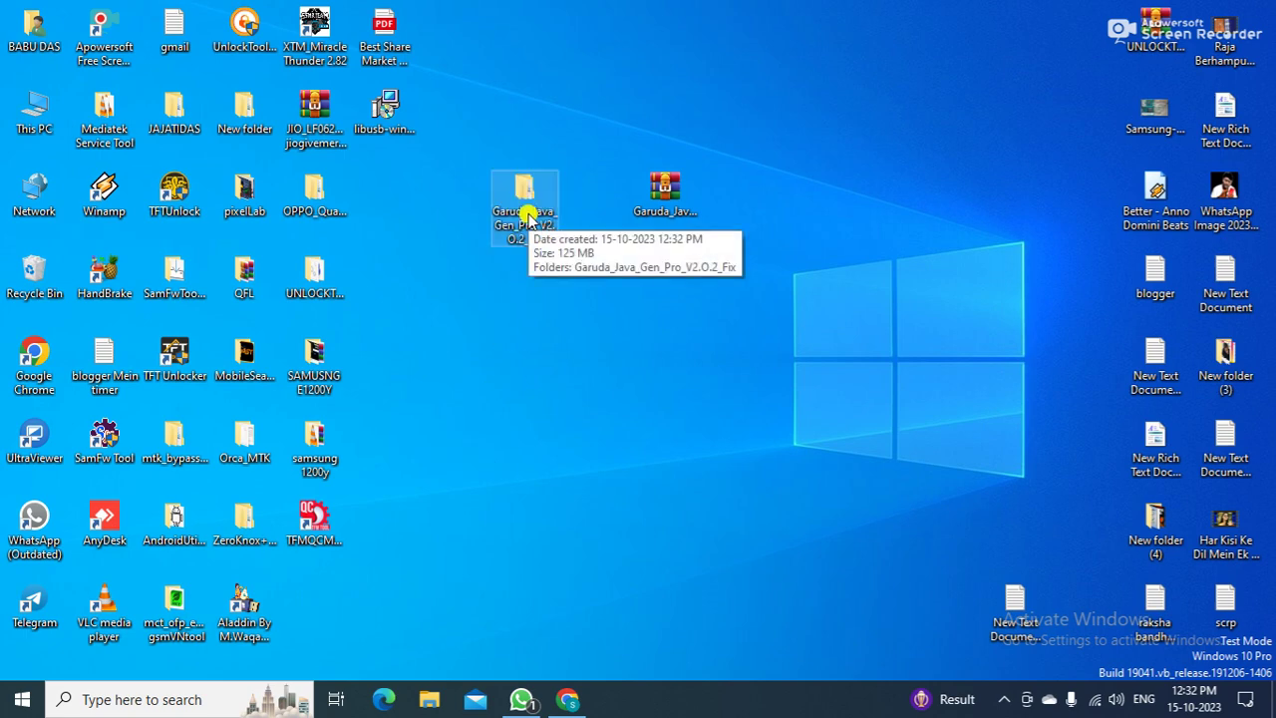
Run Garuda Java Setup from the nested Garuda_Java_Gen_Pro_V2.O.2_Fix folder on the desktop, allow it to start, and close the folder window.
{"action": "double_click", "coordinate": [525, 218]}
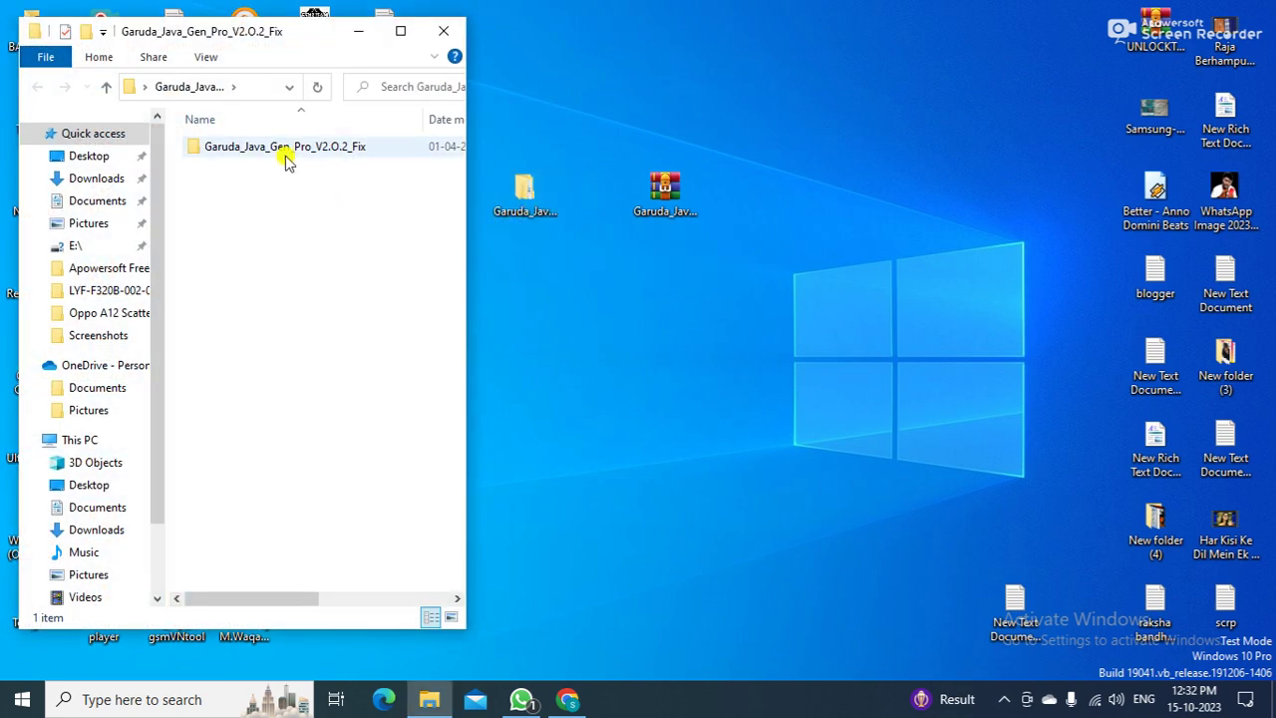
{"action": "double_click", "coordinate": [261, 149]}
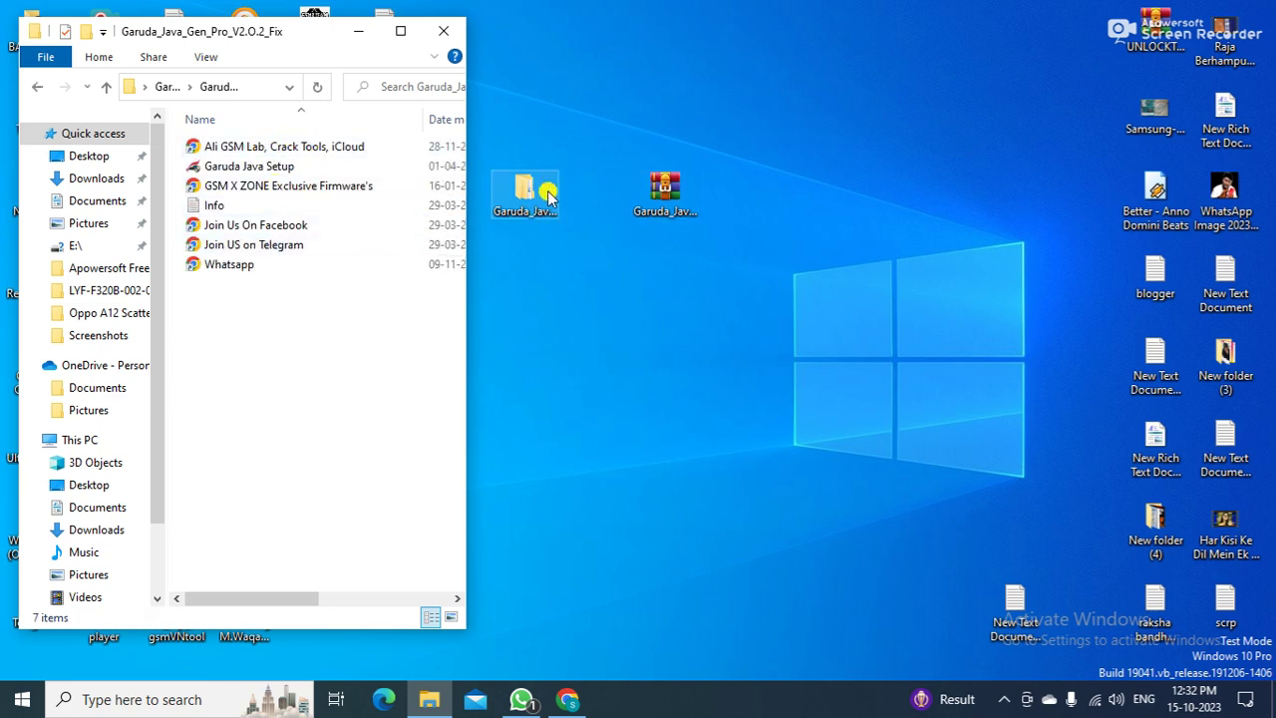
{"action": "double_click", "coordinate": [259, 167]}
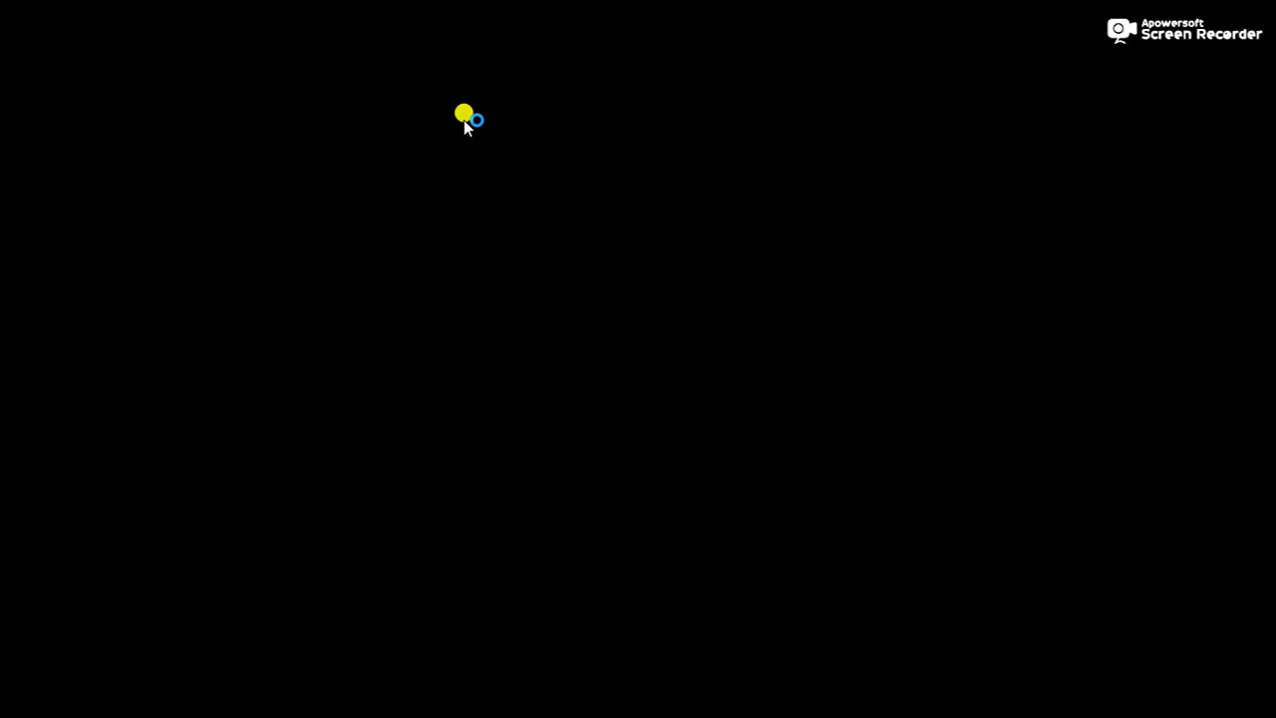
{"action": "left_click", "coordinate": [545, 481]}
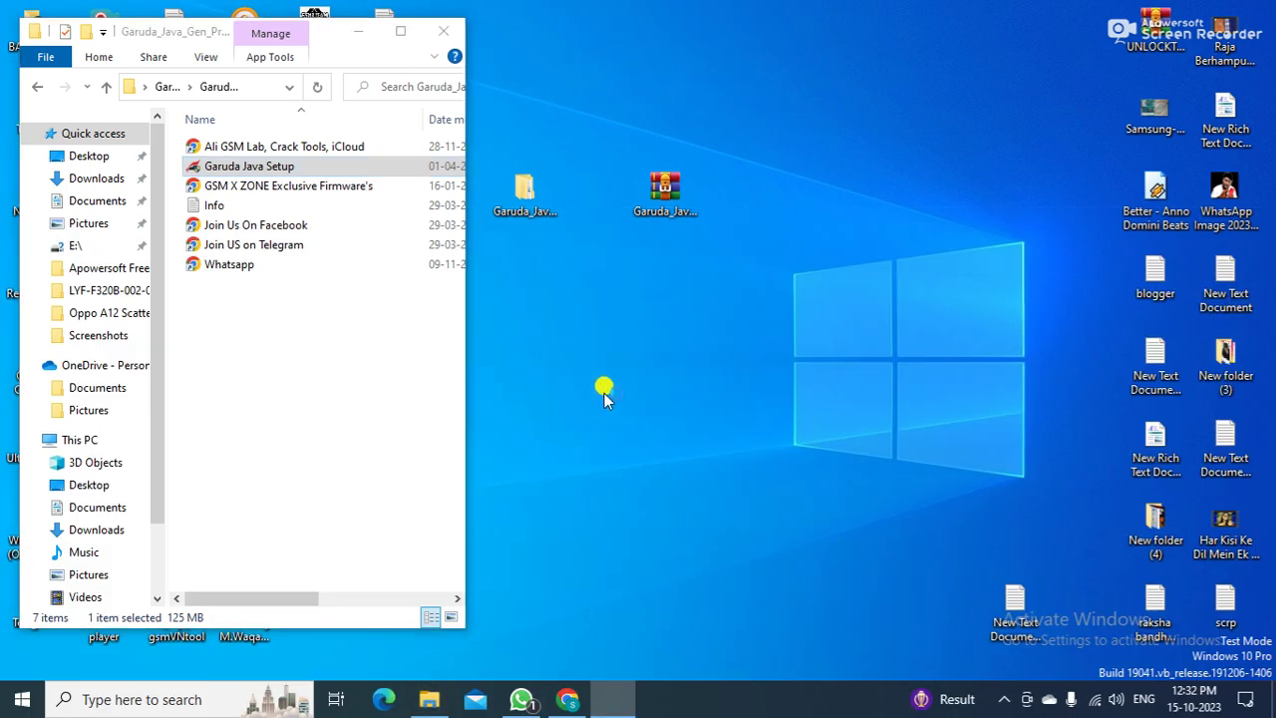
{"action": "left_click", "coordinate": [445, 36]}
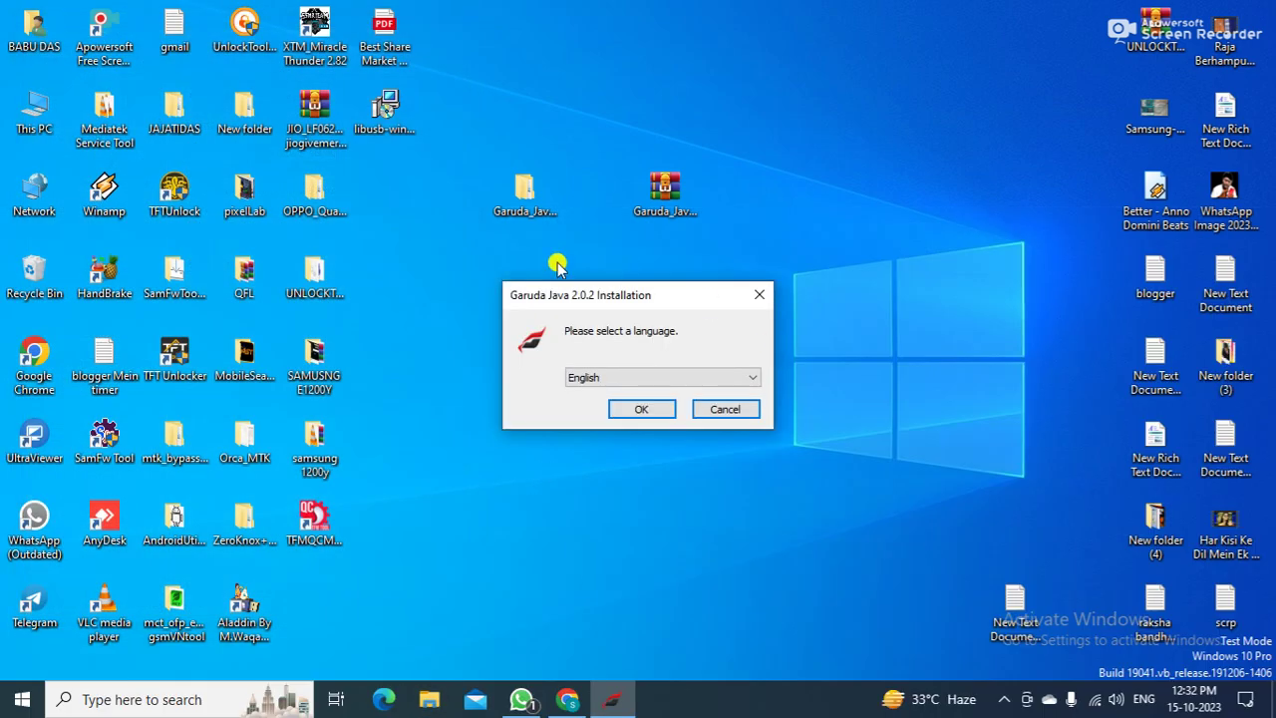
Choose English as the installation language and advance the Garuda Java setup wizard to the installation password page.
{"action": "left_click", "coordinate": [641, 413]}
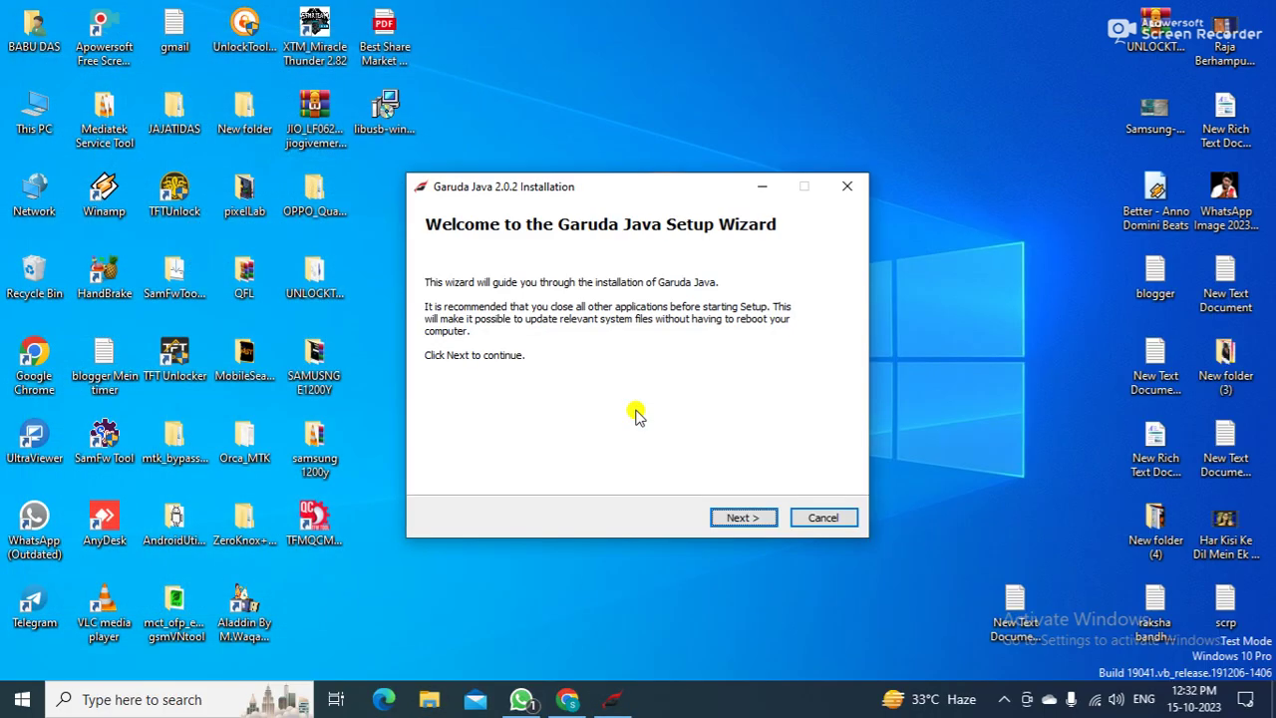
{"action": "left_click", "coordinate": [737, 520]}
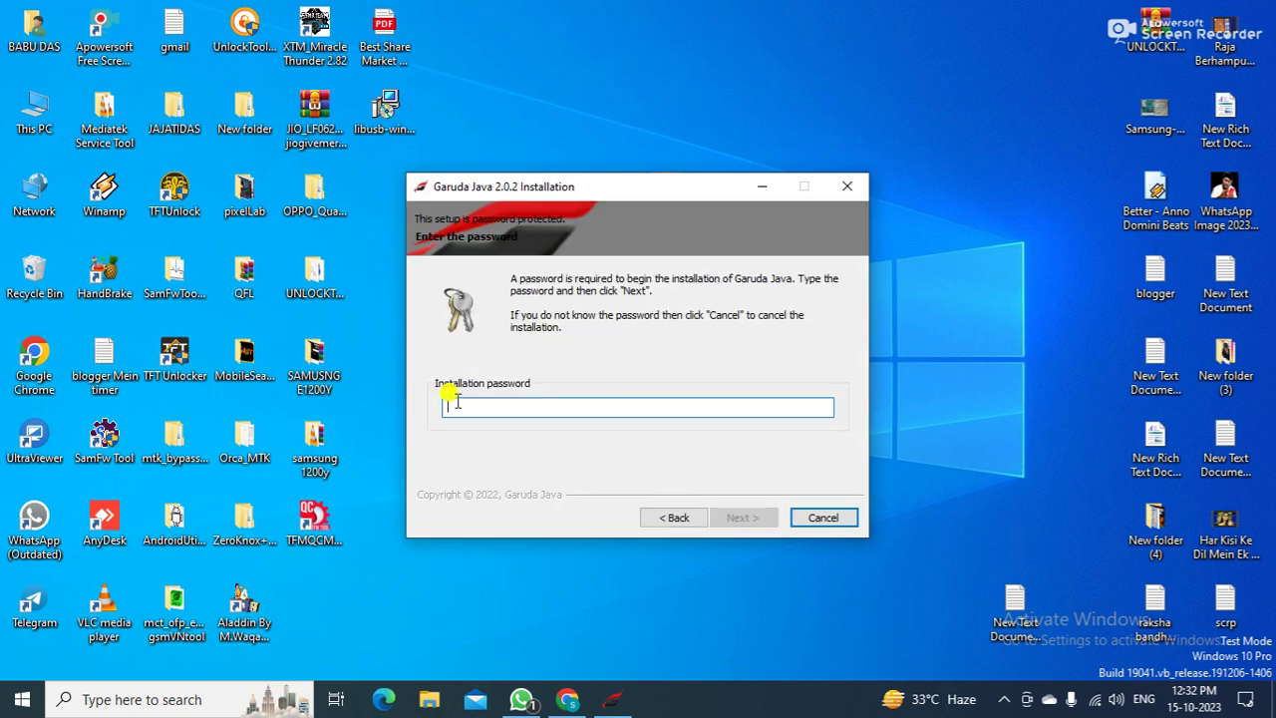
{"action": "left_click_drag", "start_coordinate": [598, 190], "coordinate": [676, 172]}
Switch to Chrome, copy the installation password listed below the download links on the Garuda Java Gen Pro blog post, and return to the installer.
{"action": "left_click", "coordinate": [567, 699]}
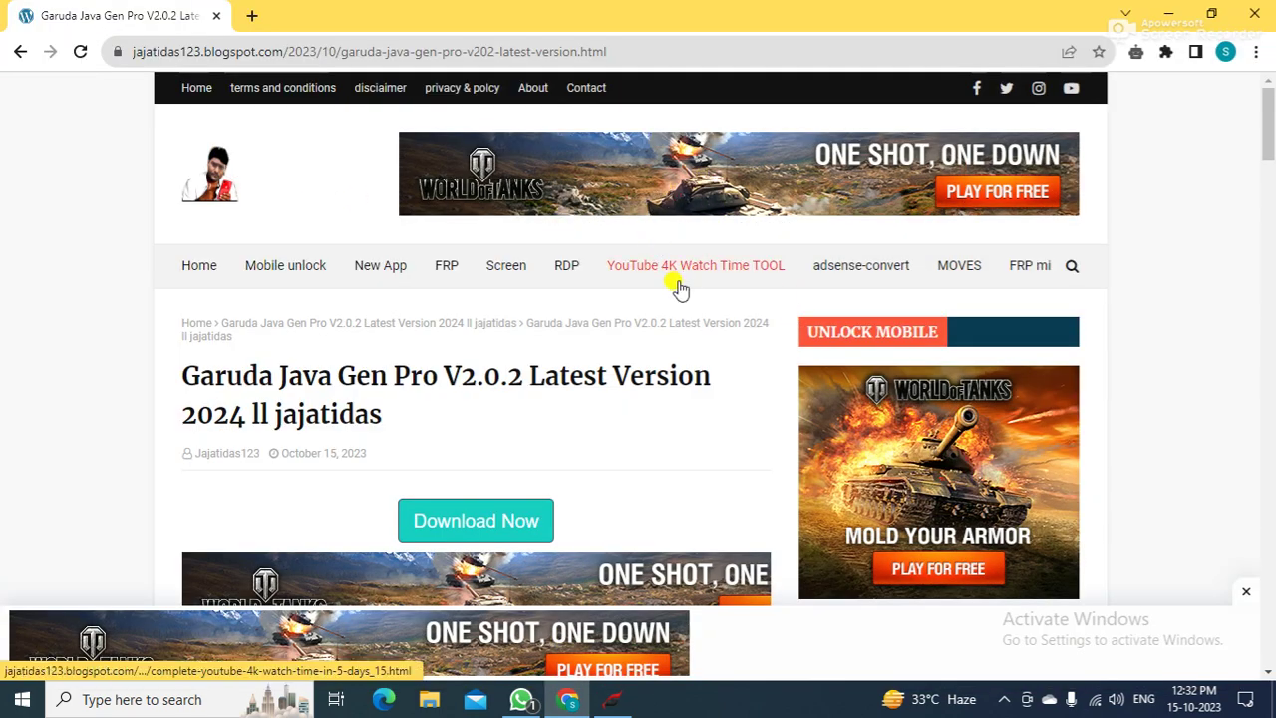
{"action": "scroll", "coordinate": [679, 283], "scroll_direction": "down", "scroll_amount": 2}
{"action": "scroll", "coordinate": [658, 259], "scroll_direction": "down", "scroll_amount": 9}
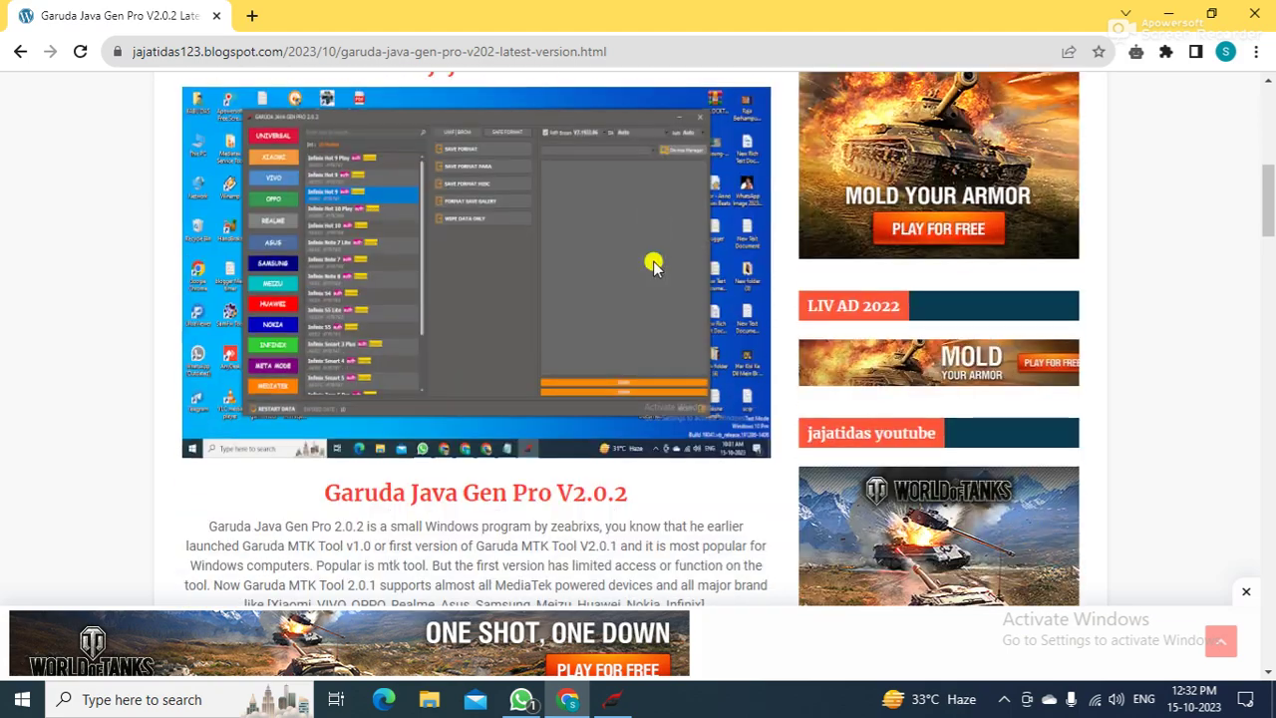
{"action": "scroll", "coordinate": [650, 269], "scroll_direction": "down", "scroll_amount": 9}
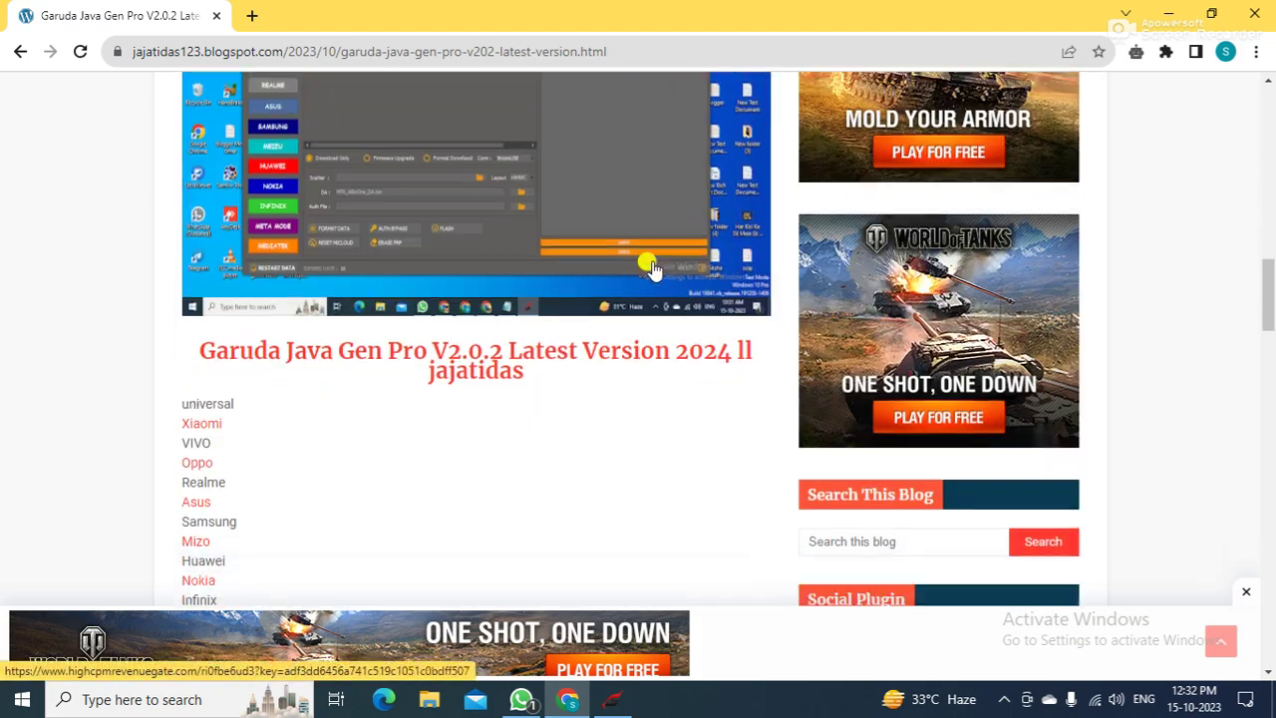
{"action": "scroll", "coordinate": [652, 267], "scroll_direction": "down", "scroll_amount": 10}
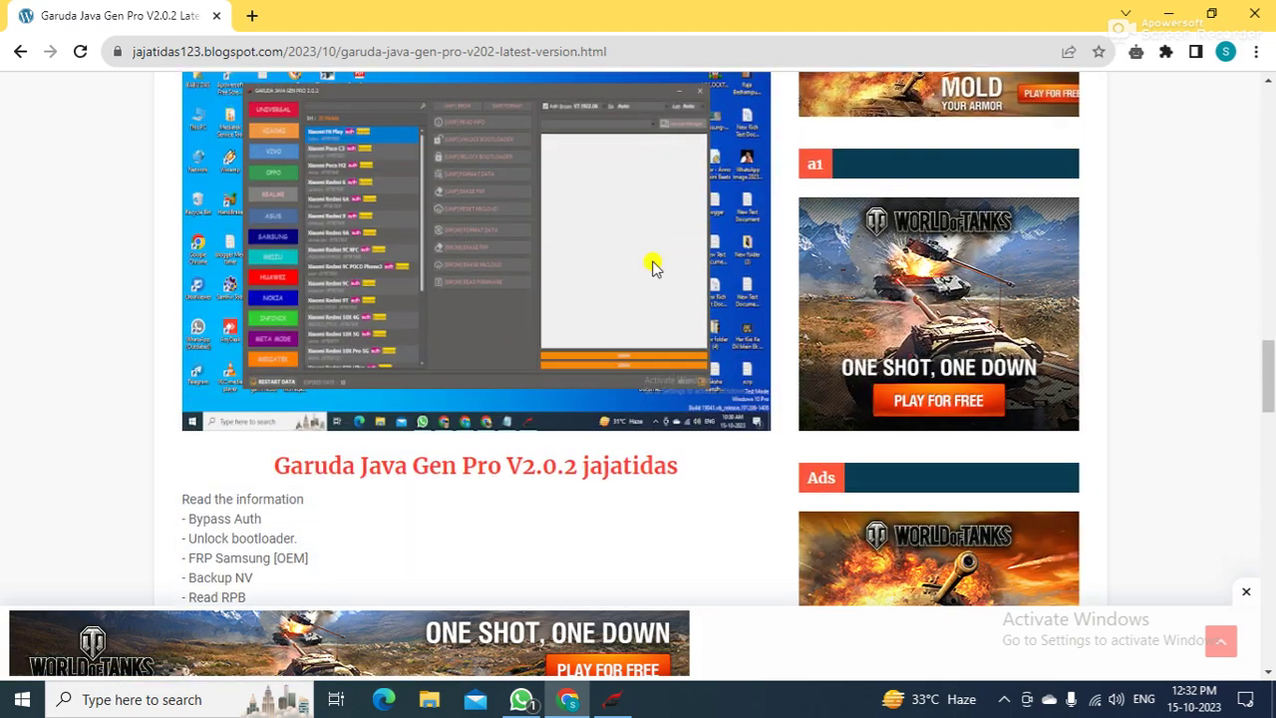
{"action": "scroll", "coordinate": [651, 269], "scroll_direction": "down", "scroll_amount": 7}
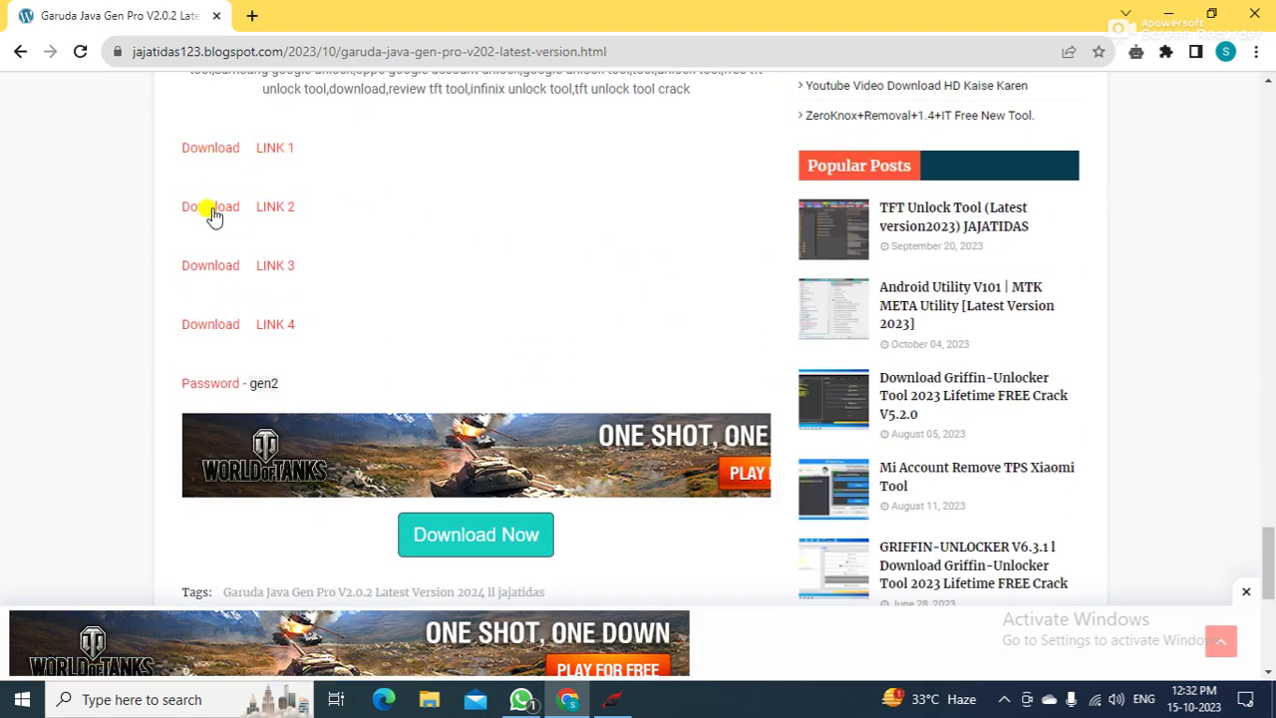
{"action": "double_click", "coordinate": [263, 384]}
{"action": "key", "text": "ctrl+c"}
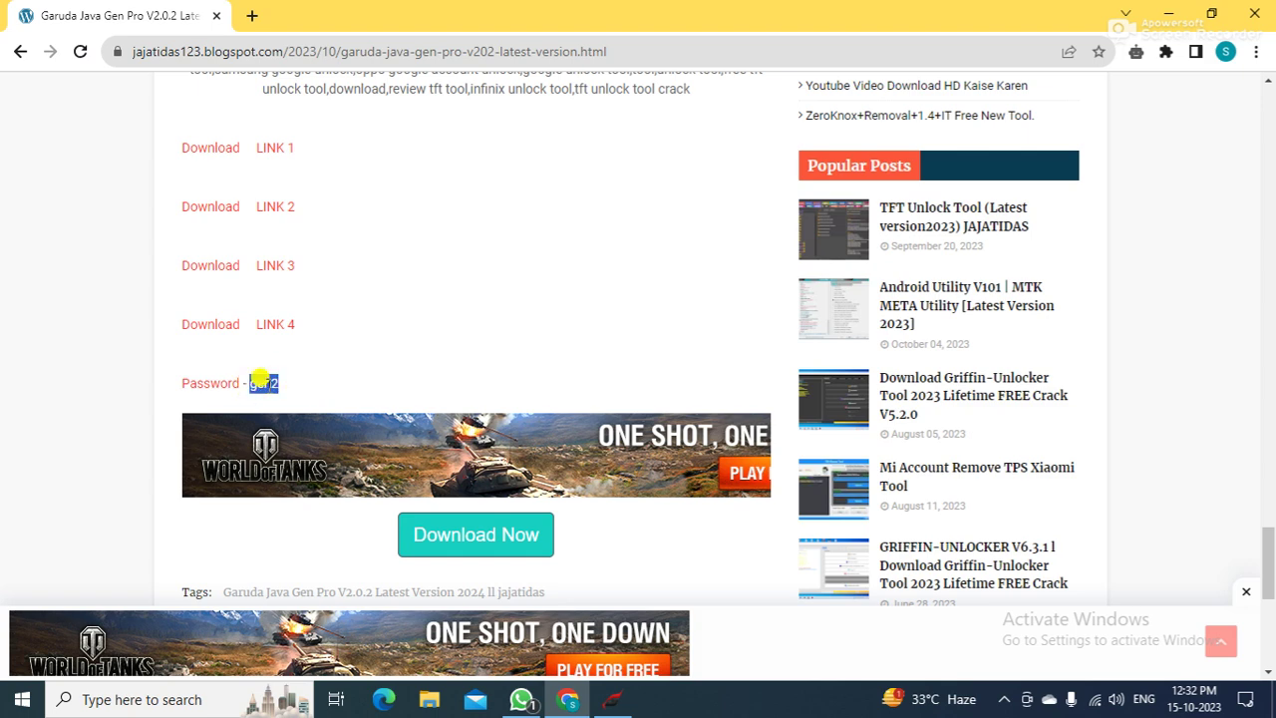
{"action": "right_click", "coordinate": [261, 388]}
{"action": "left_click", "coordinate": [304, 398]}
{"action": "left_click", "coordinate": [1168, 13]}
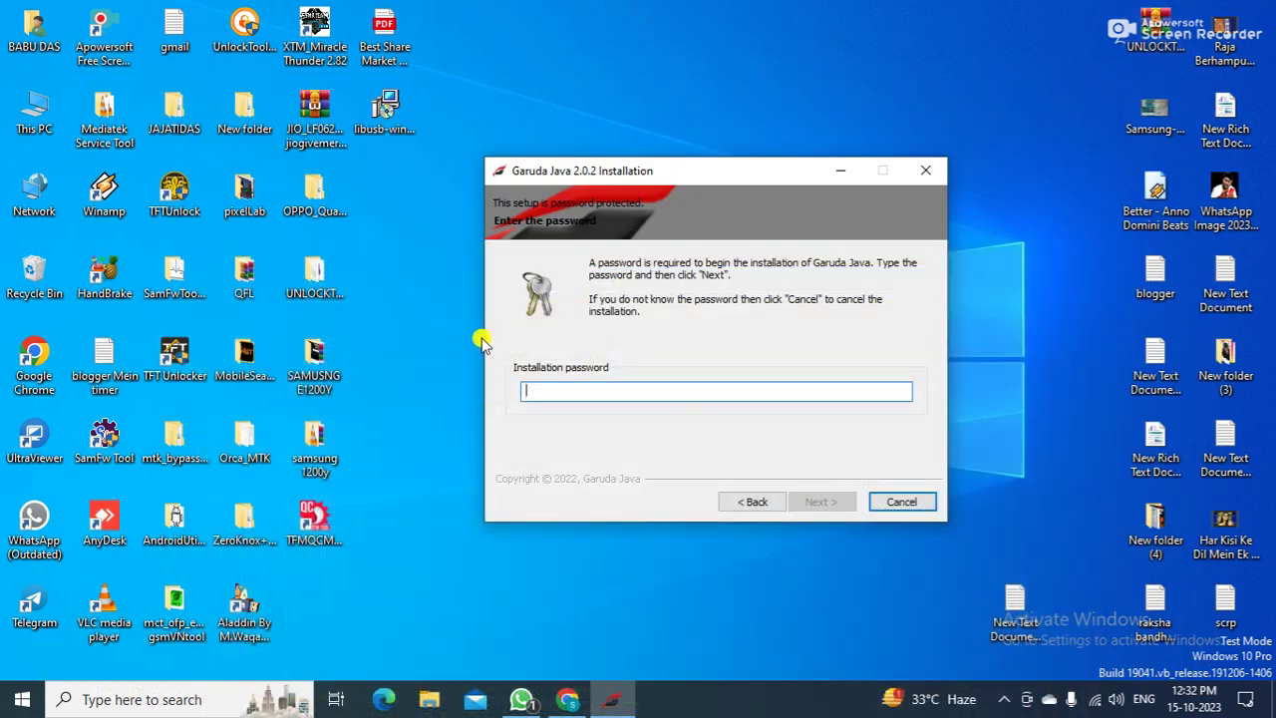
Paste the copied password into the installation password field and continue the setup to the shortcut selection.
{"action": "right_click", "coordinate": [607, 392]}
{"action": "left_click", "coordinate": [652, 469]}
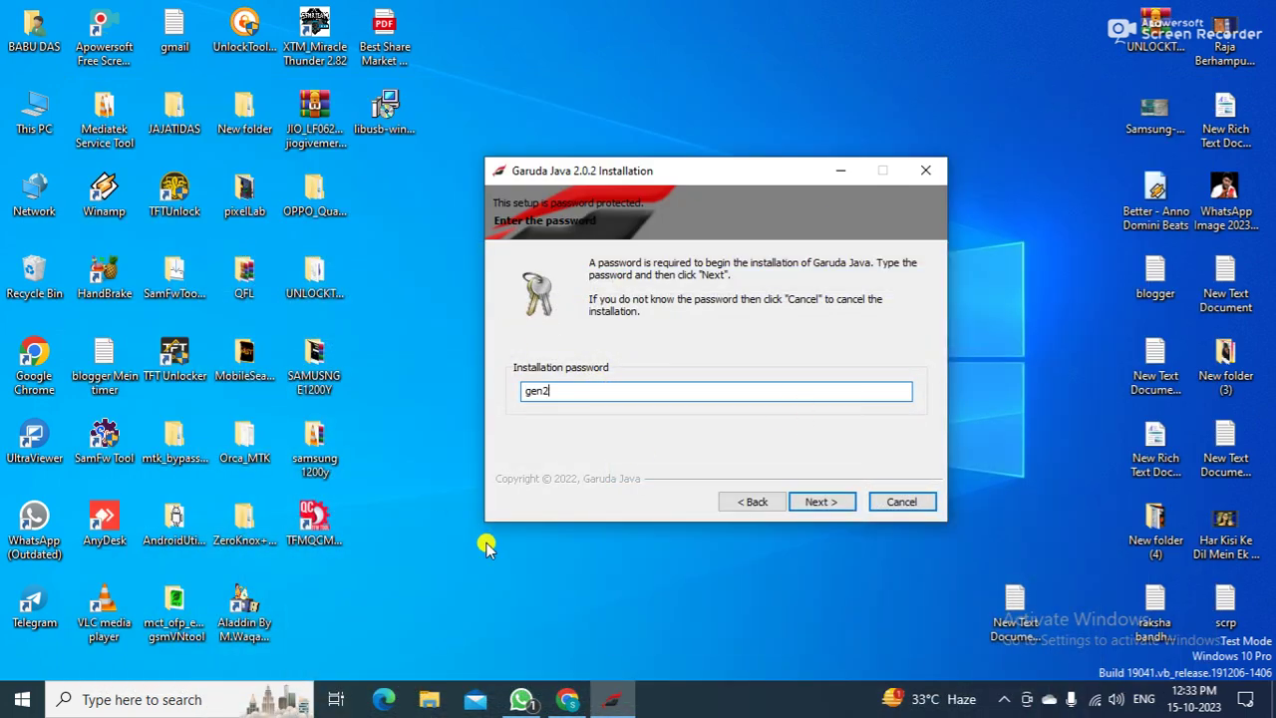
{"action": "left_click", "coordinate": [819, 504]}
{"action": "left_click", "coordinate": [819, 504]}
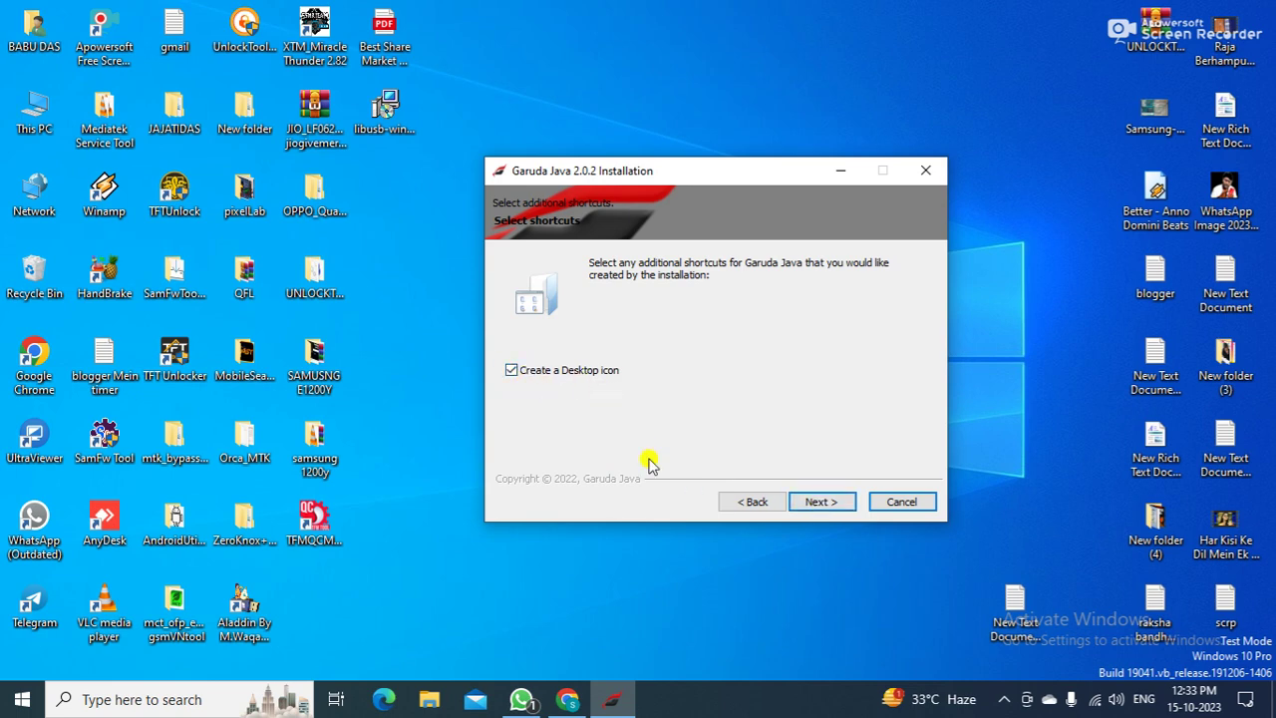
Install Garuda Java with the desktop icon option kept enabled and finish the setup wizard.
{"action": "left_click", "coordinate": [821, 503]}
{"action": "left_click", "coordinate": [822, 503]}
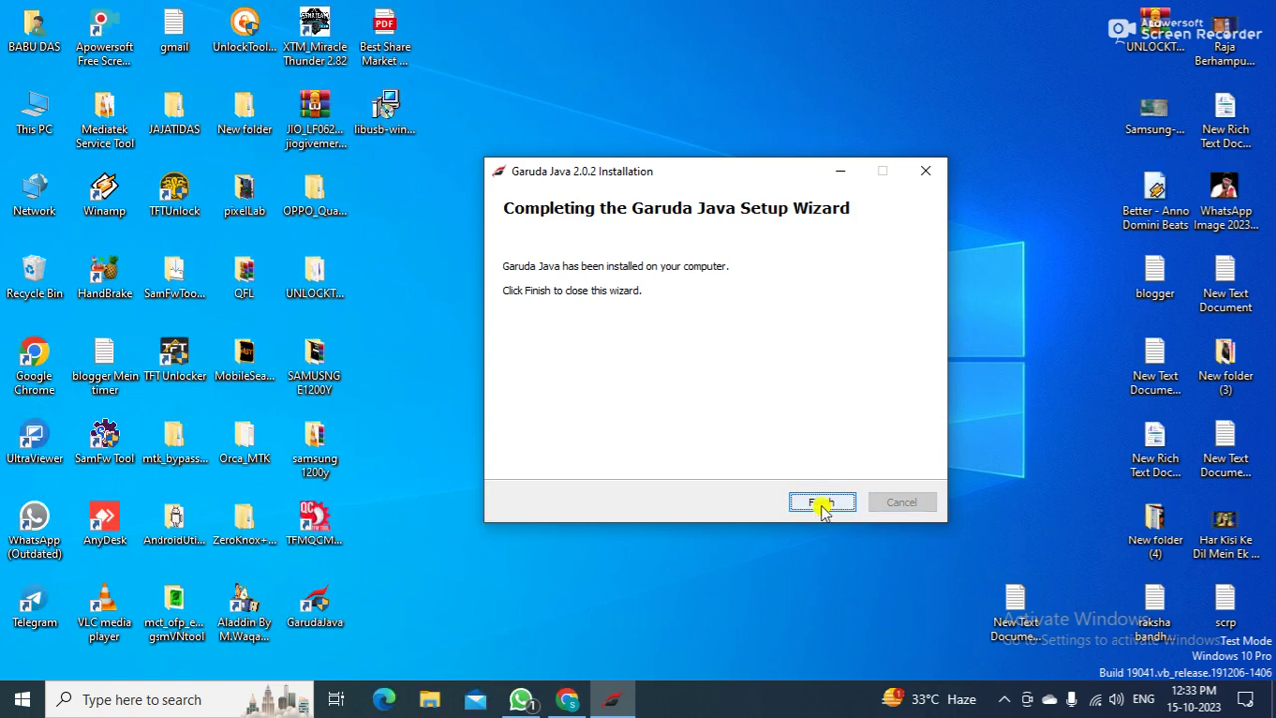
{"action": "left_click", "coordinate": [823, 502]}
Move the GarudaJava shortcut to the middle of the desktop, launch the tool, and reposition its window slightly.
{"action": "left_click_drag", "start_coordinate": [319, 614], "coordinate": [596, 329]}
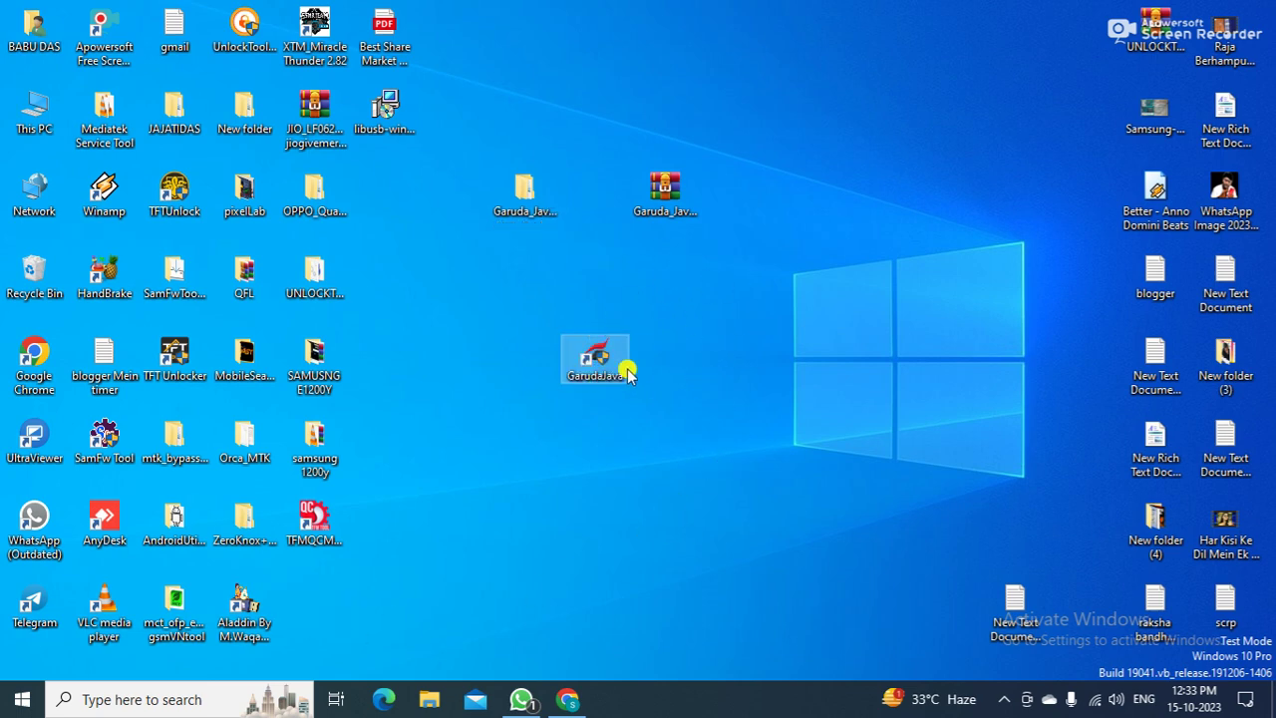
{"action": "double_click", "coordinate": [596, 369]}
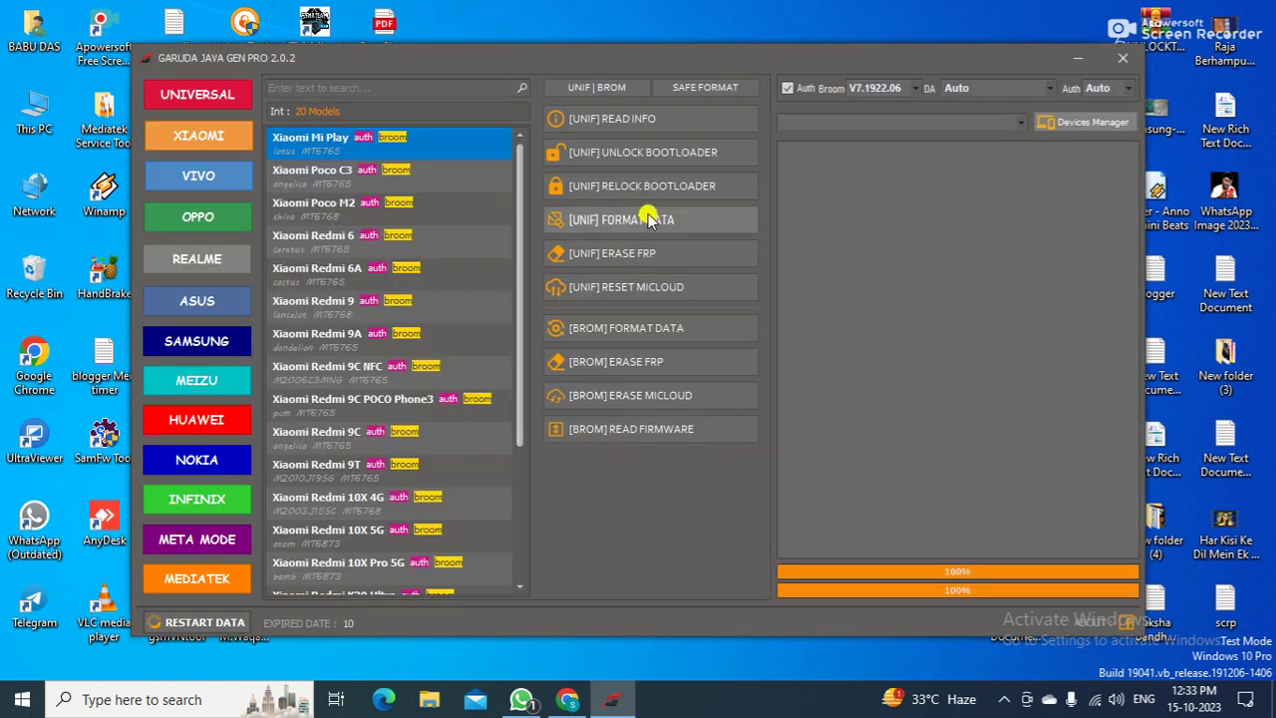
{"action": "left_click_drag", "start_coordinate": [622, 51], "coordinate": [645, 44]}
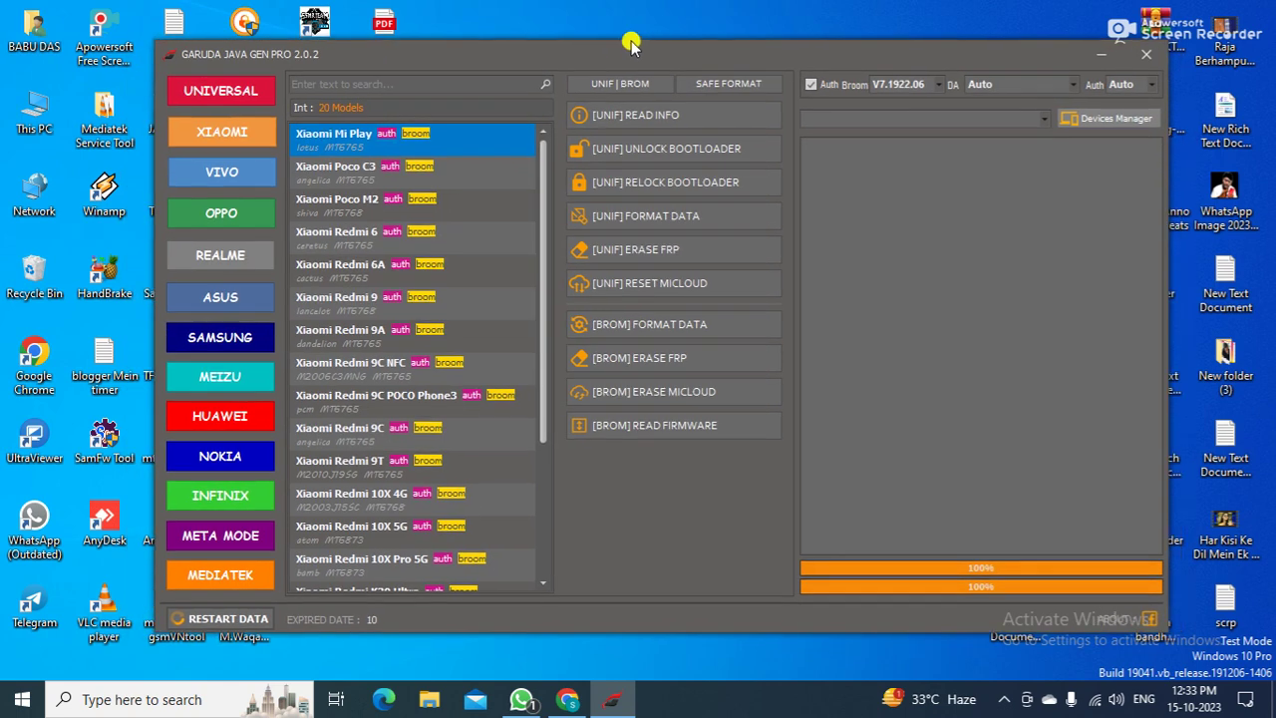
Review the Universal functions and the Xiaomi model list with its Safe Format and UNIF | BROM operations.
{"action": "left_click", "coordinate": [215, 96]}
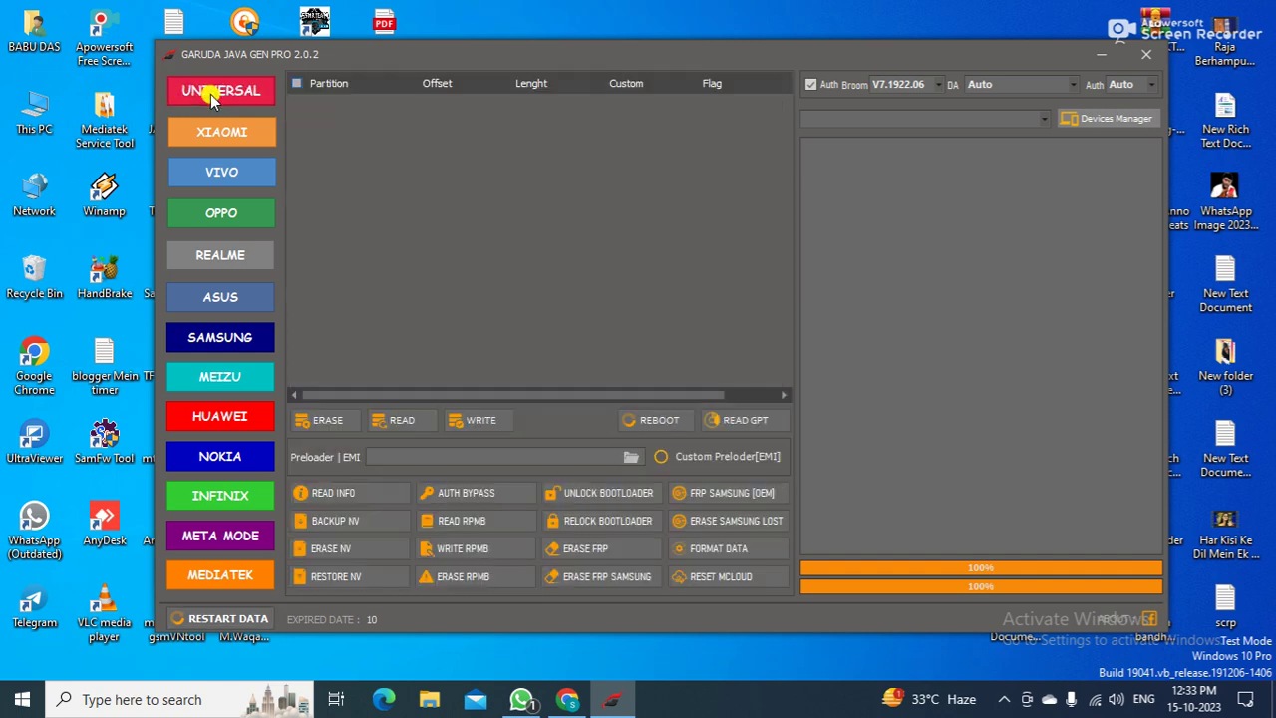
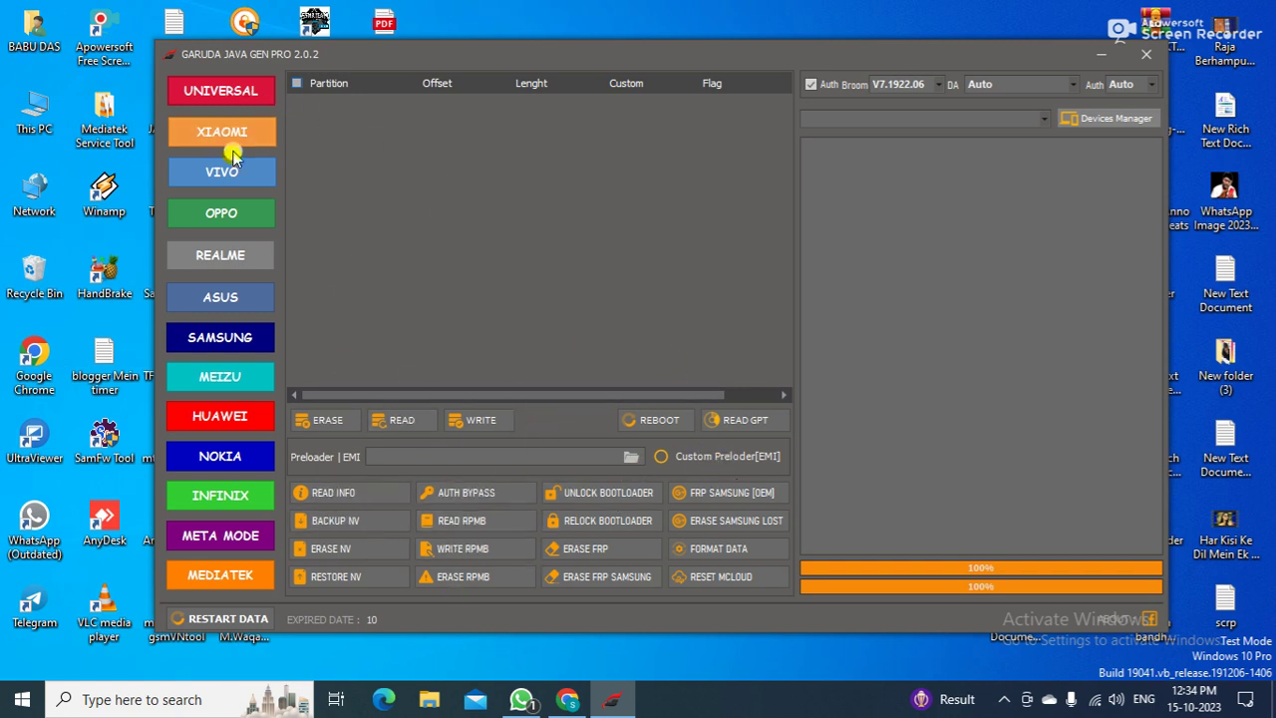
{"action": "left_click", "coordinate": [205, 137]}
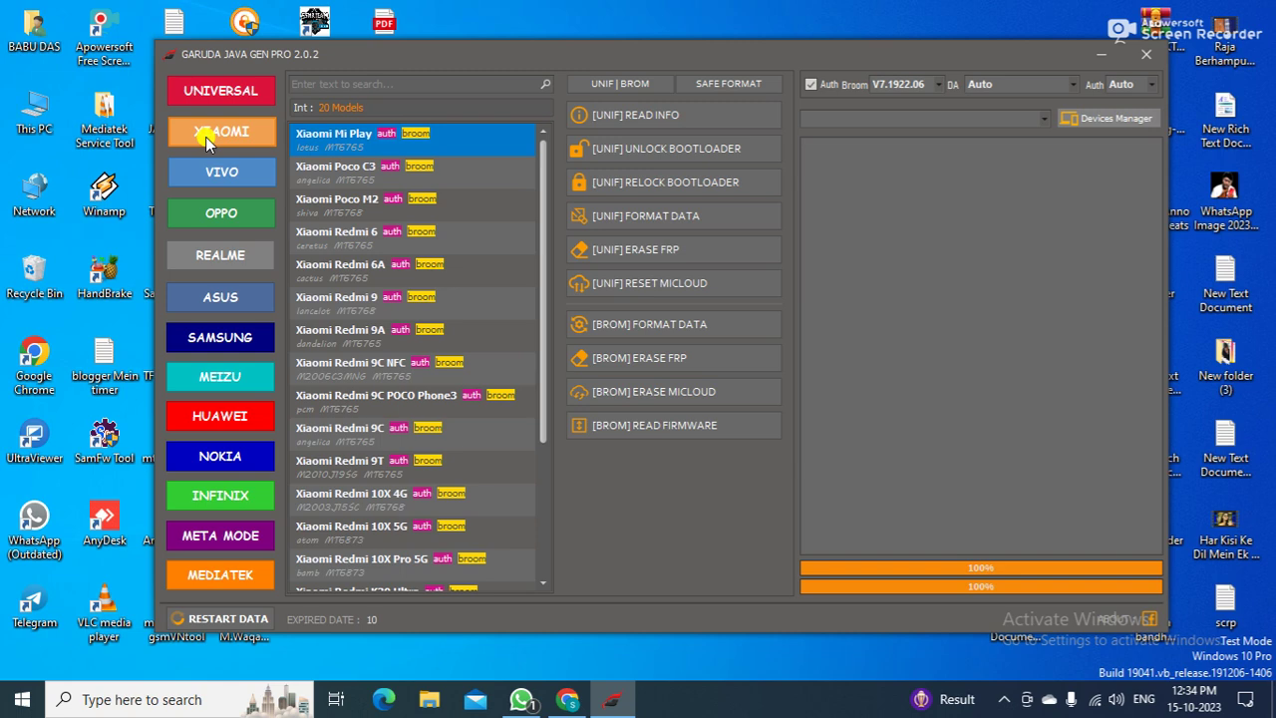
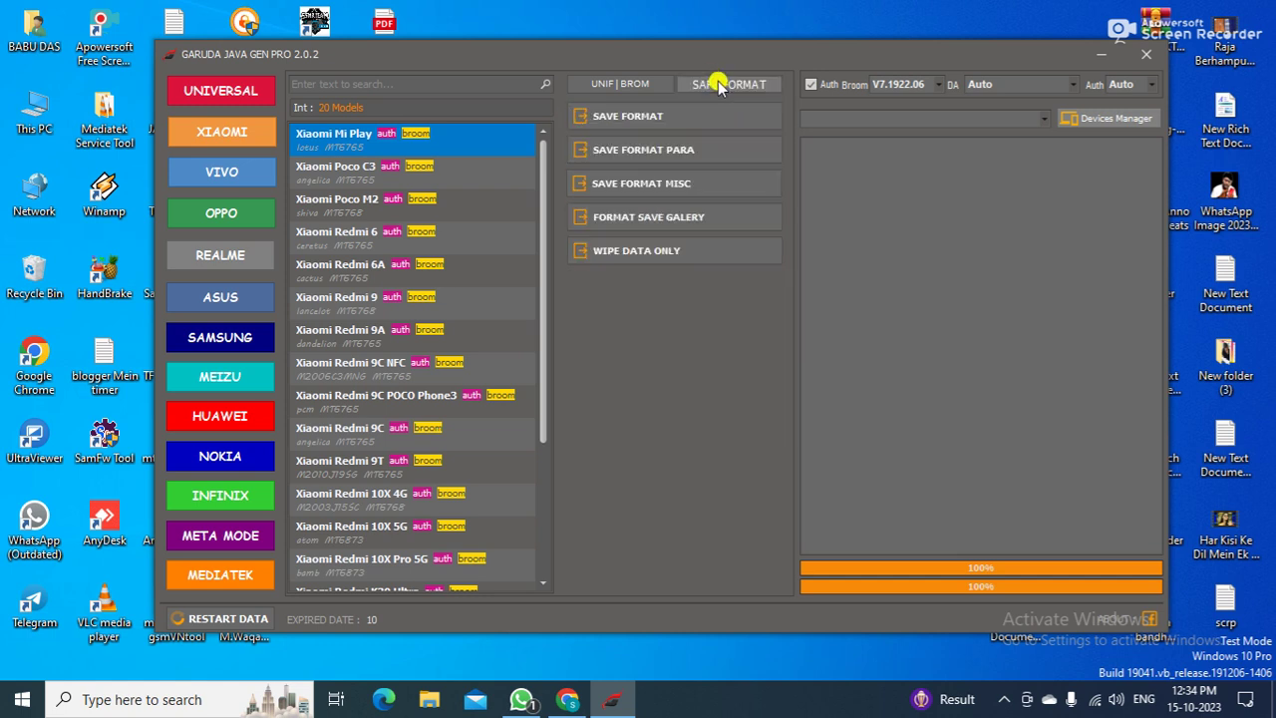
{"action": "left_click", "coordinate": [608, 84]}
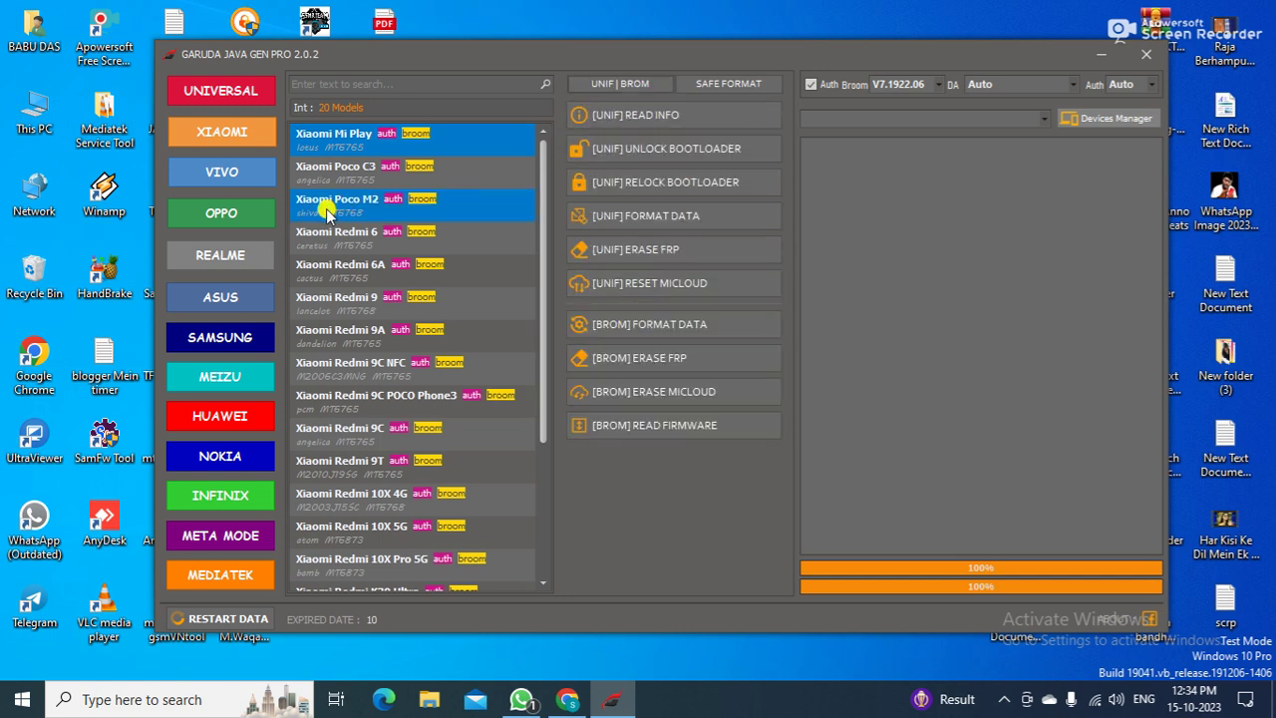
Try the UNIF Format Data operation on the vivo S1, stop the process, and look through the vivo models.
{"action": "left_click", "coordinate": [212, 176]}
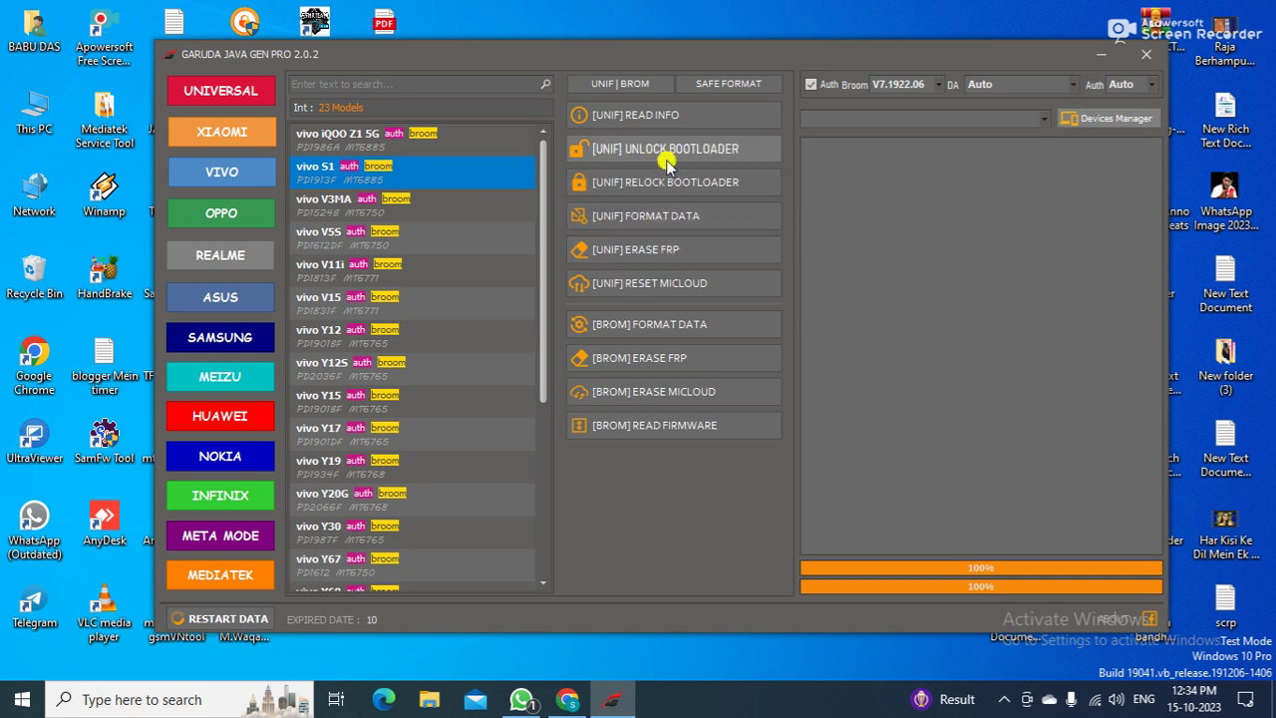
{"action": "left_click", "coordinate": [648, 218]}
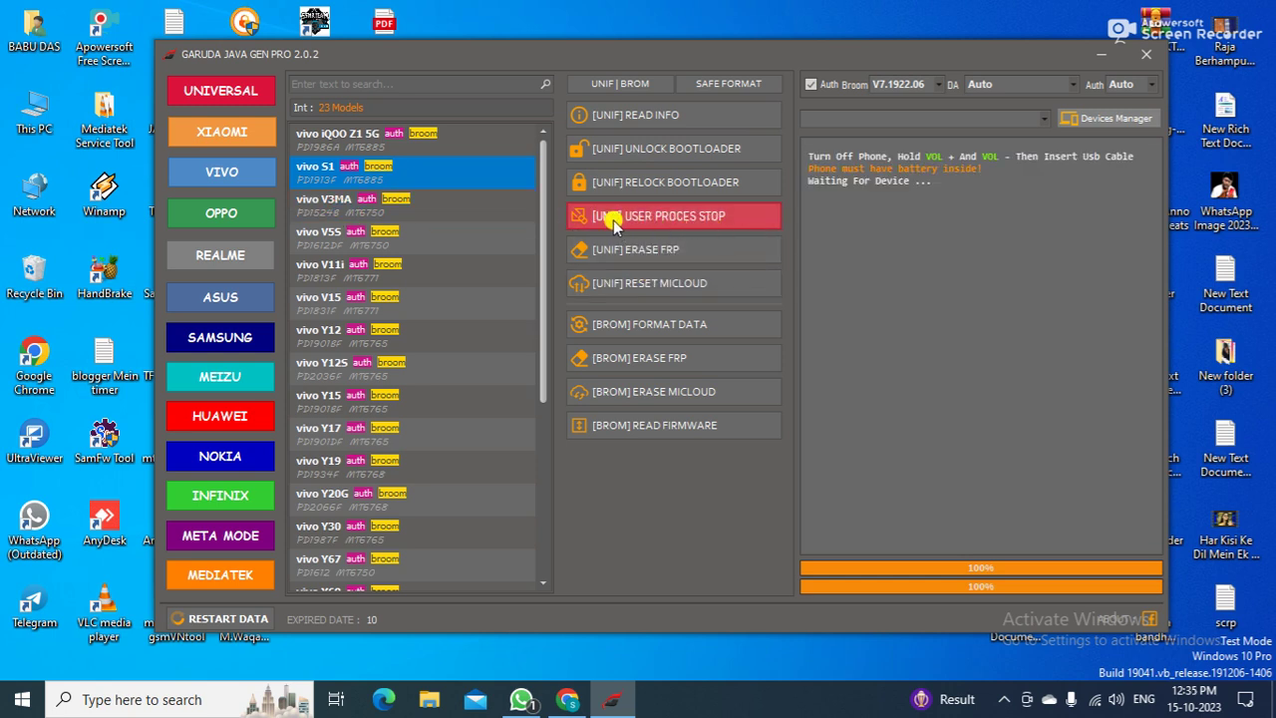
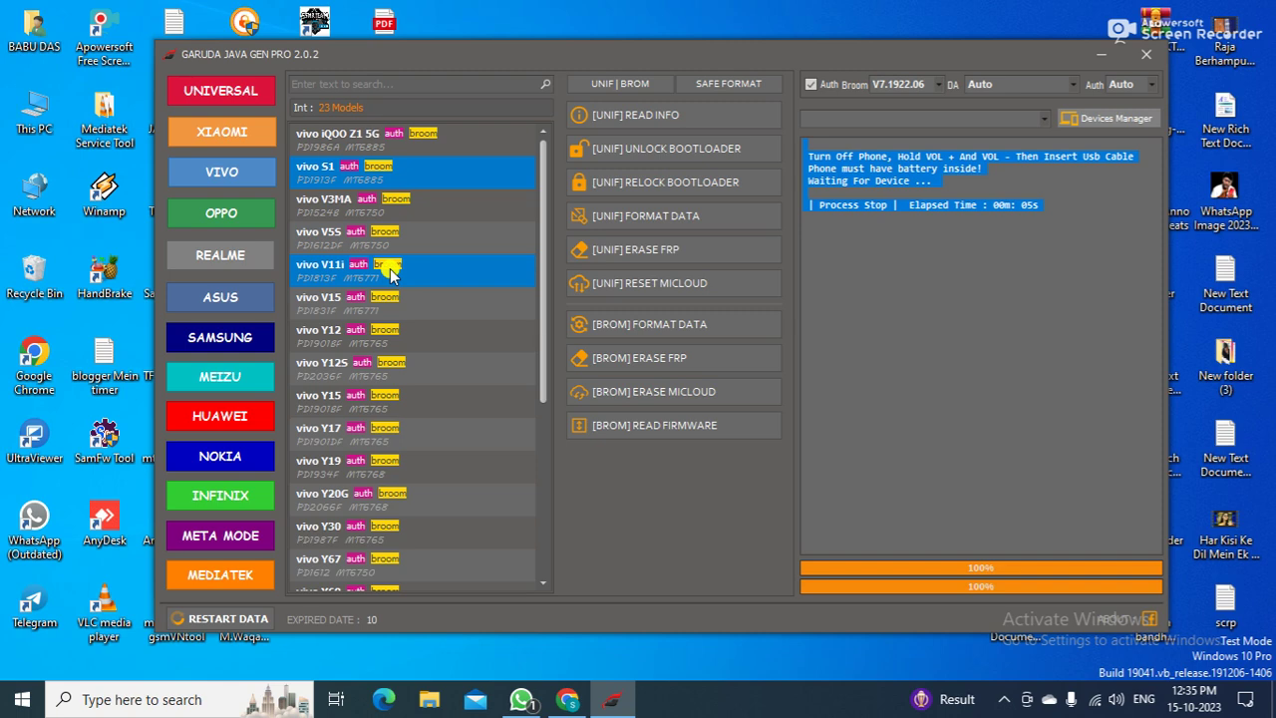
{"action": "scroll", "coordinate": [419, 273], "scroll_direction": "down", "scroll_amount": 3}
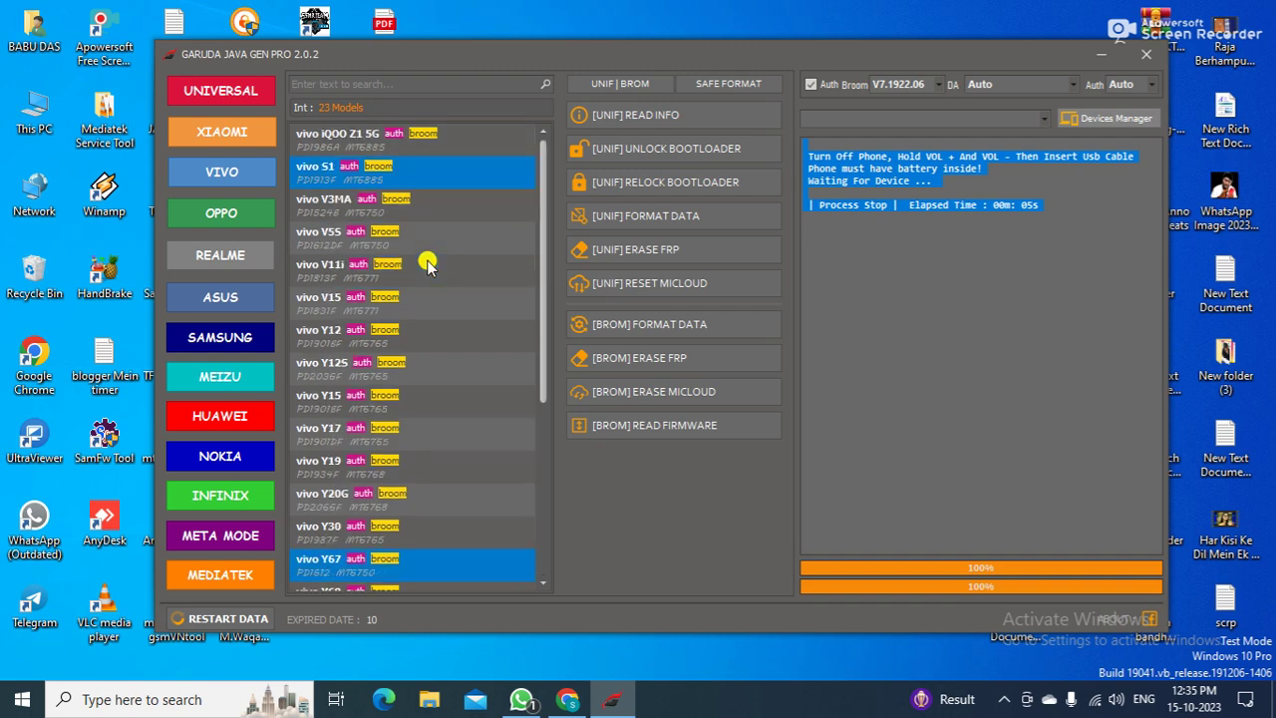
{"action": "left_click", "coordinate": [887, 247]}
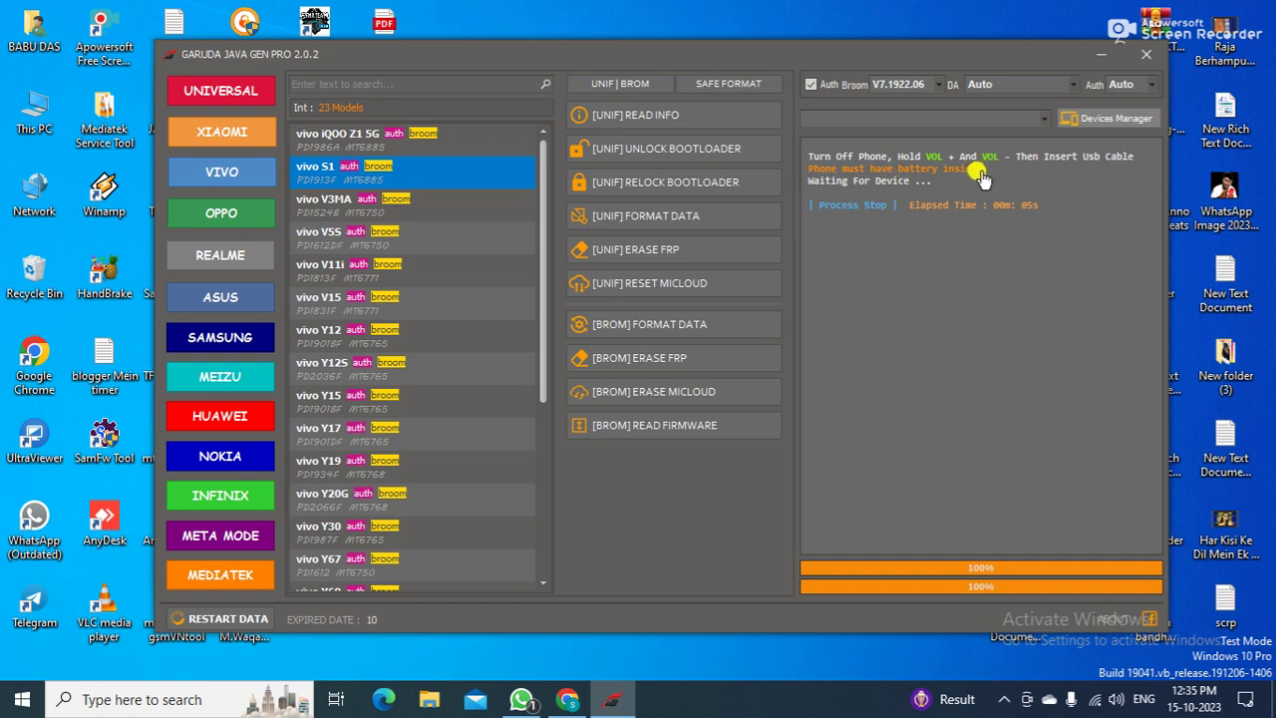
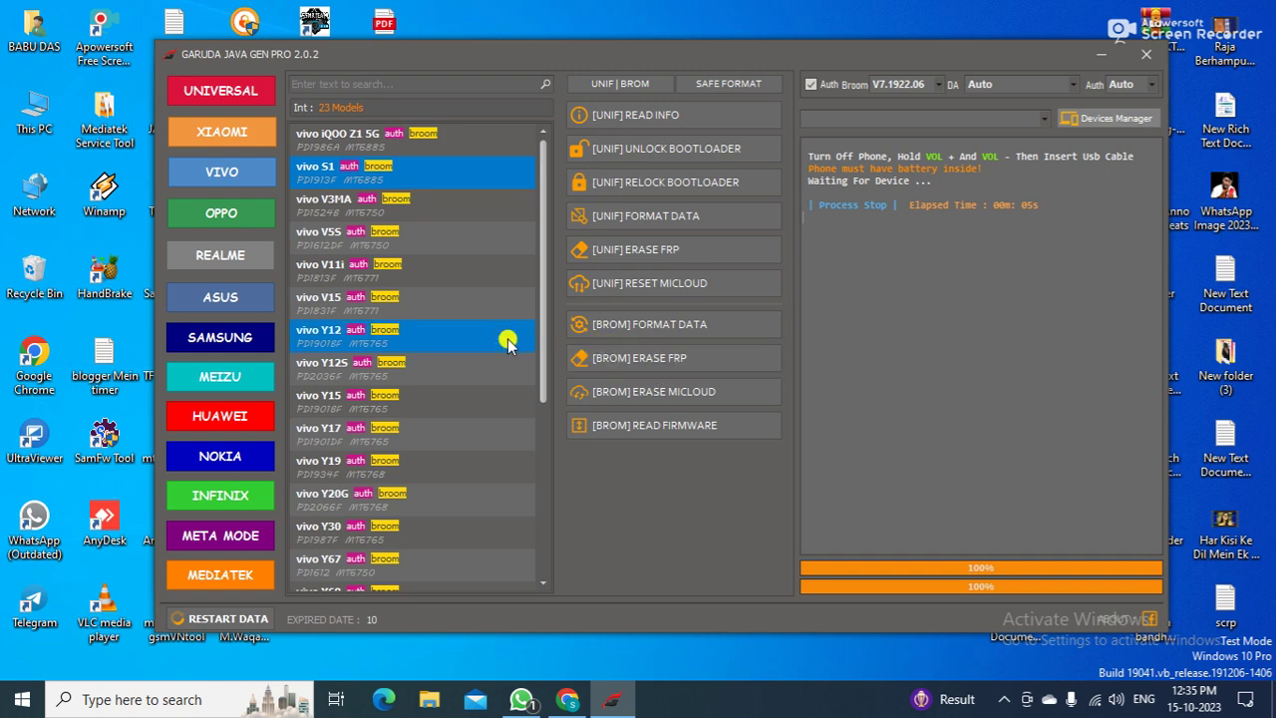
Start the UNIF Format Data operation for the Oppo A1.
{"action": "left_click", "coordinate": [201, 217]}
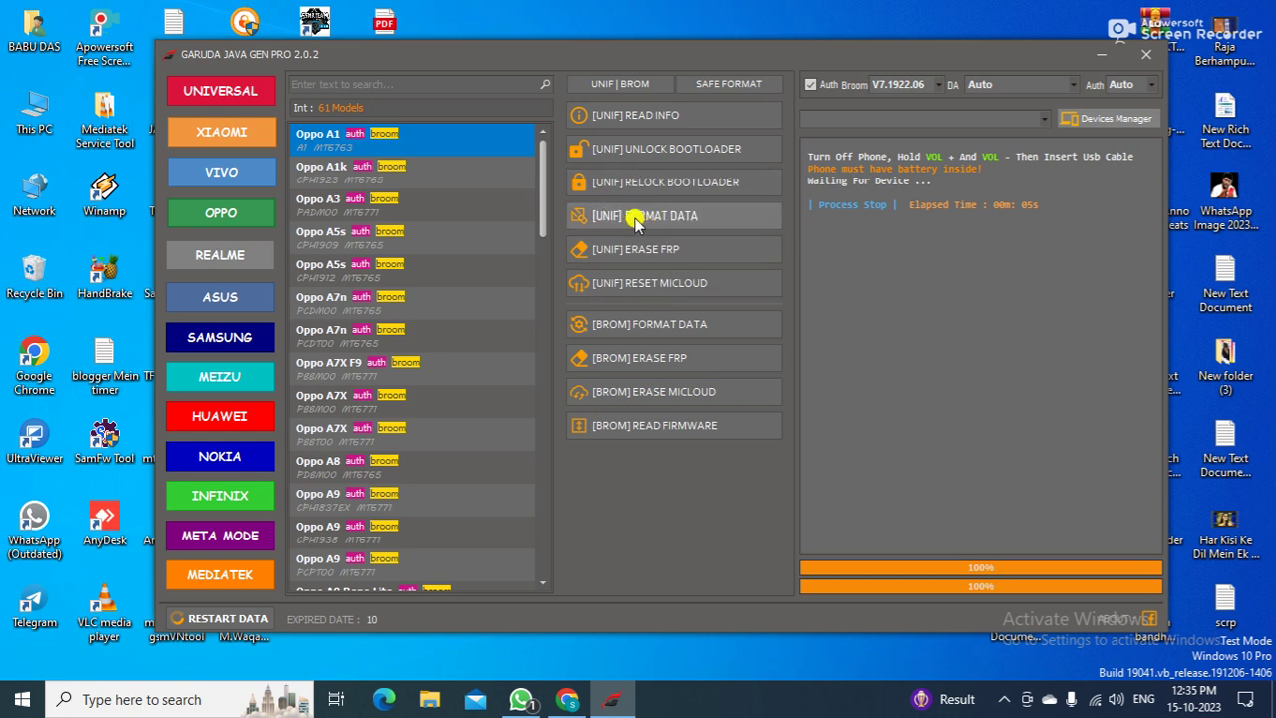
{"action": "left_click", "coordinate": [674, 219]}
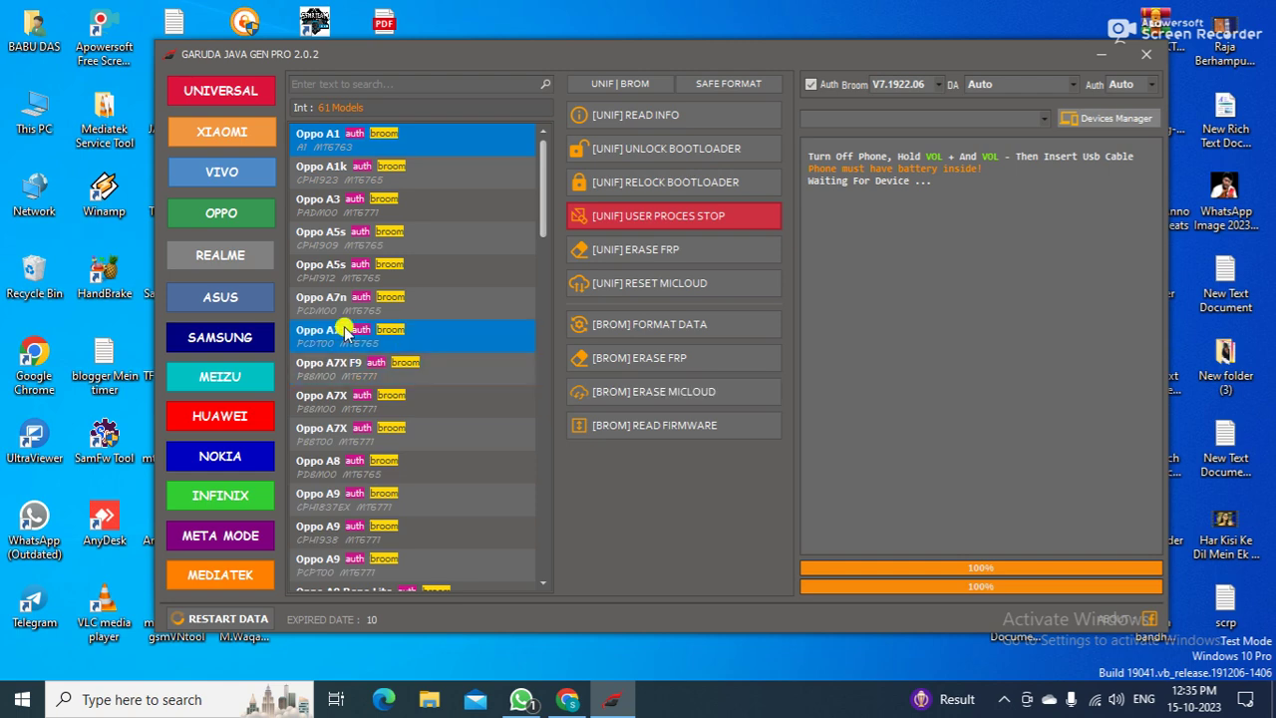
Browse the list of supported Realme models.
{"action": "left_click", "coordinate": [203, 258]}
{"action": "scroll", "coordinate": [520, 207], "scroll_direction": "down", "scroll_amount": 3}
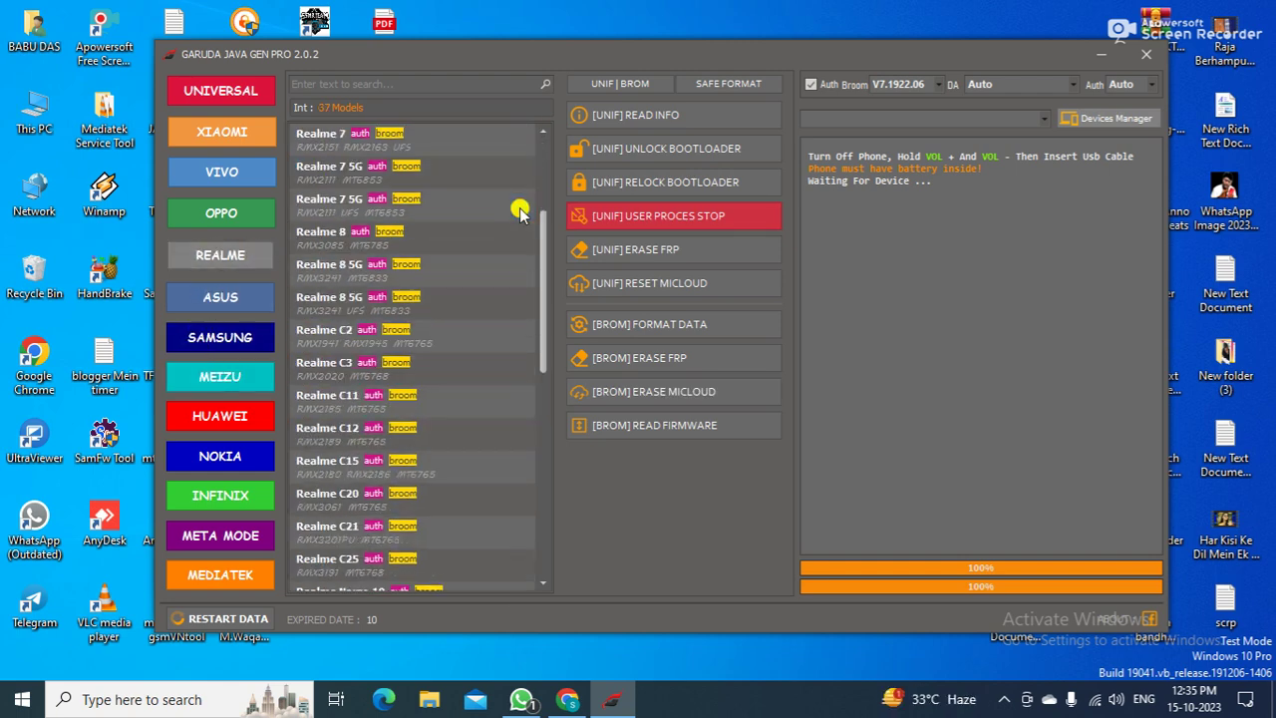
{"action": "scroll", "coordinate": [519, 209], "scroll_direction": "down", "scroll_amount": 3}
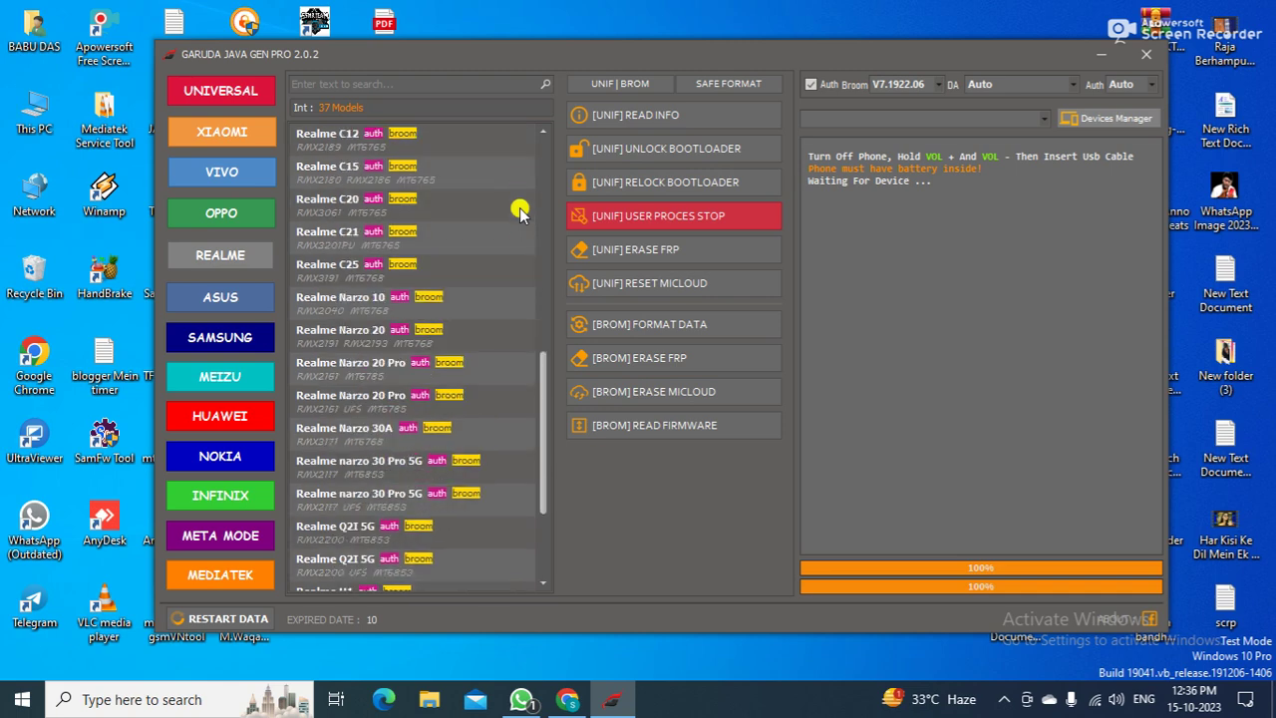
Look through the remaining Realme models and the supported Asus, Samsung and Meizu models.
{"action": "scroll", "coordinate": [519, 209], "scroll_direction": "down", "scroll_amount": 1}
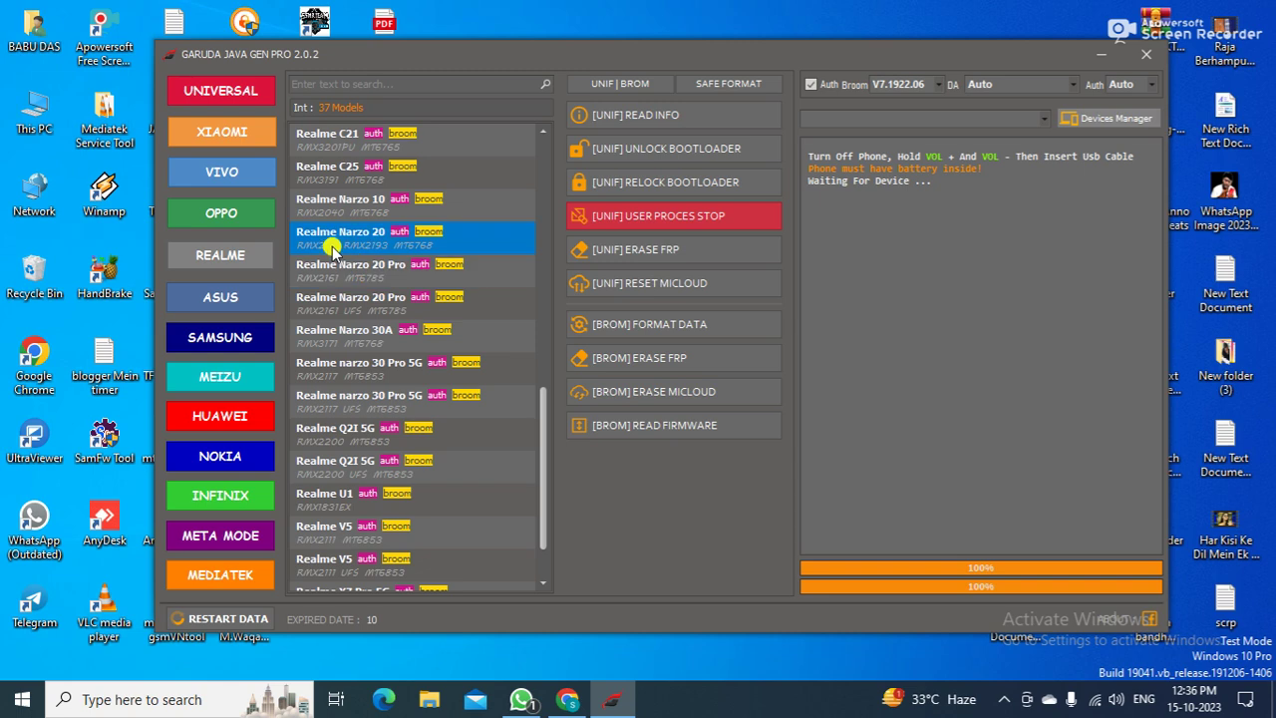
{"action": "left_click", "coordinate": [202, 299]}
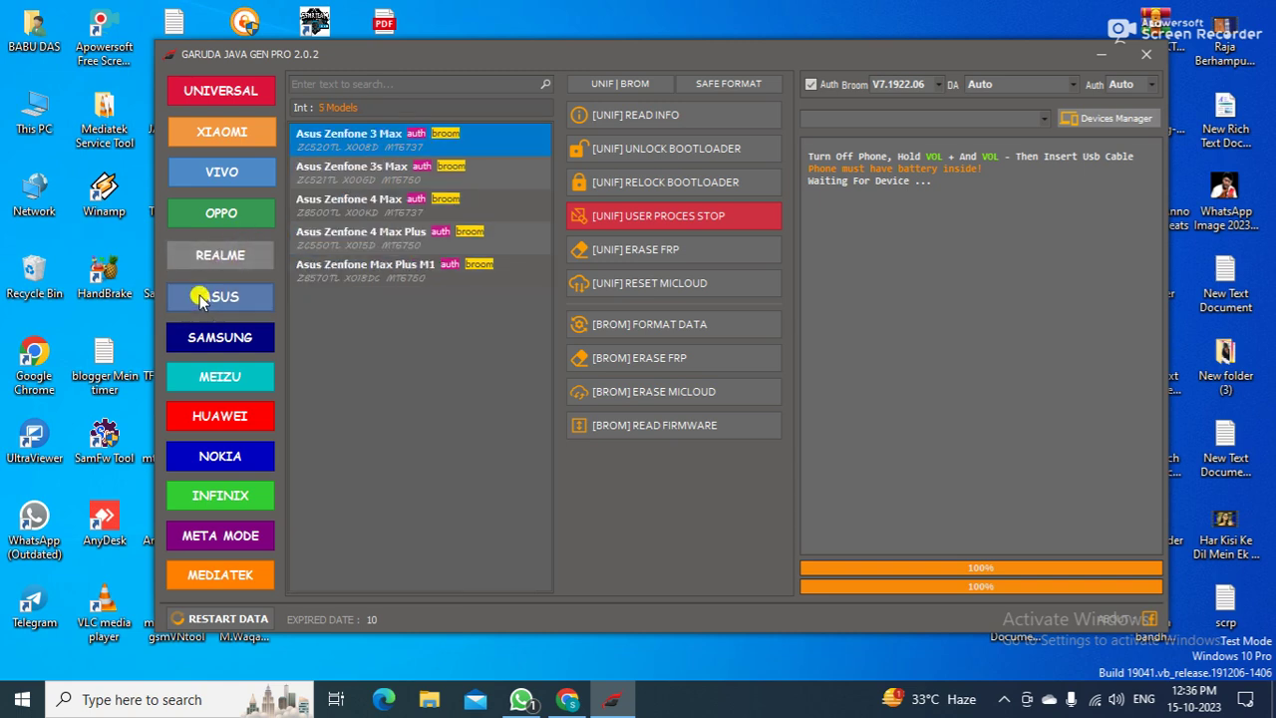
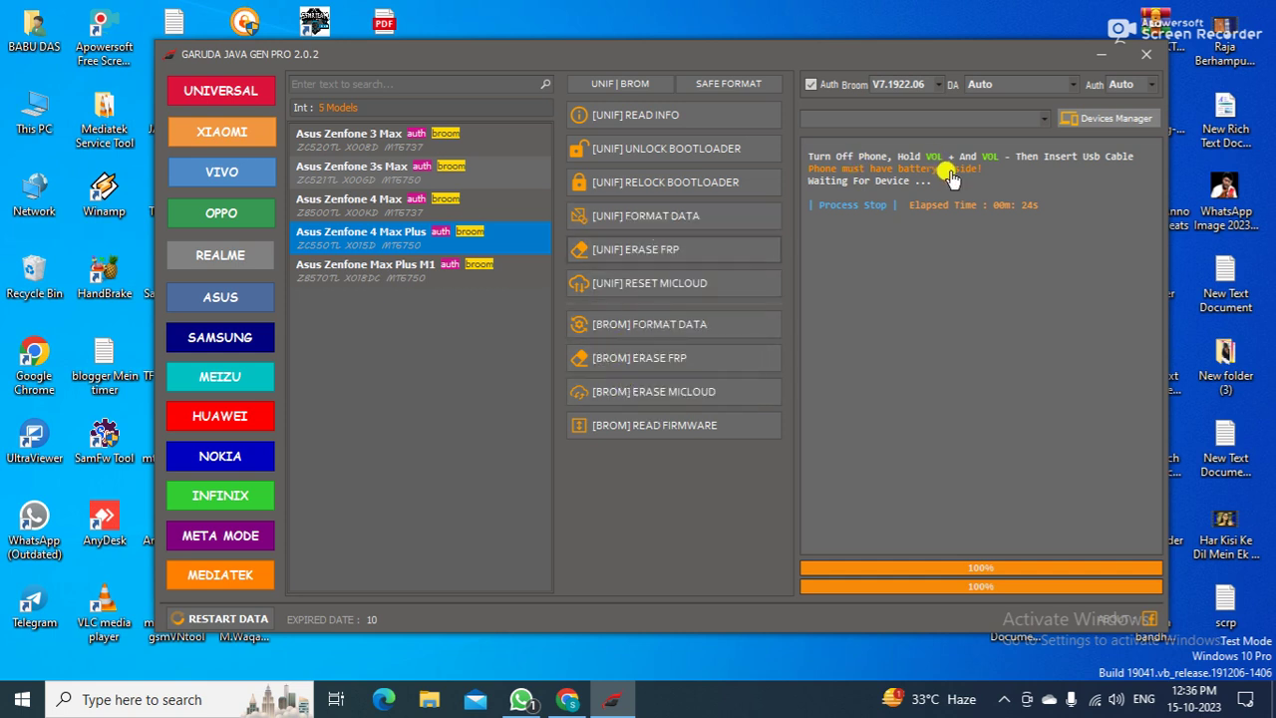
{"action": "left_click", "coordinate": [205, 330]}
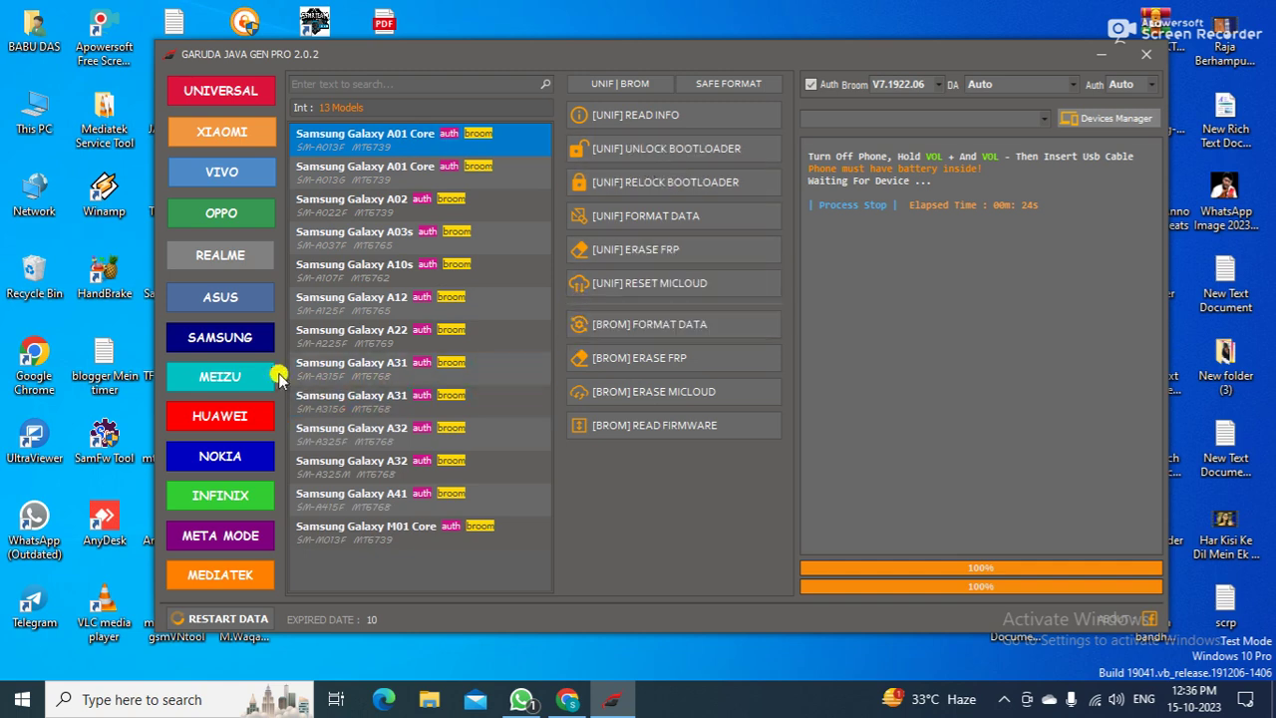
{"action": "left_click", "coordinate": [206, 381]}
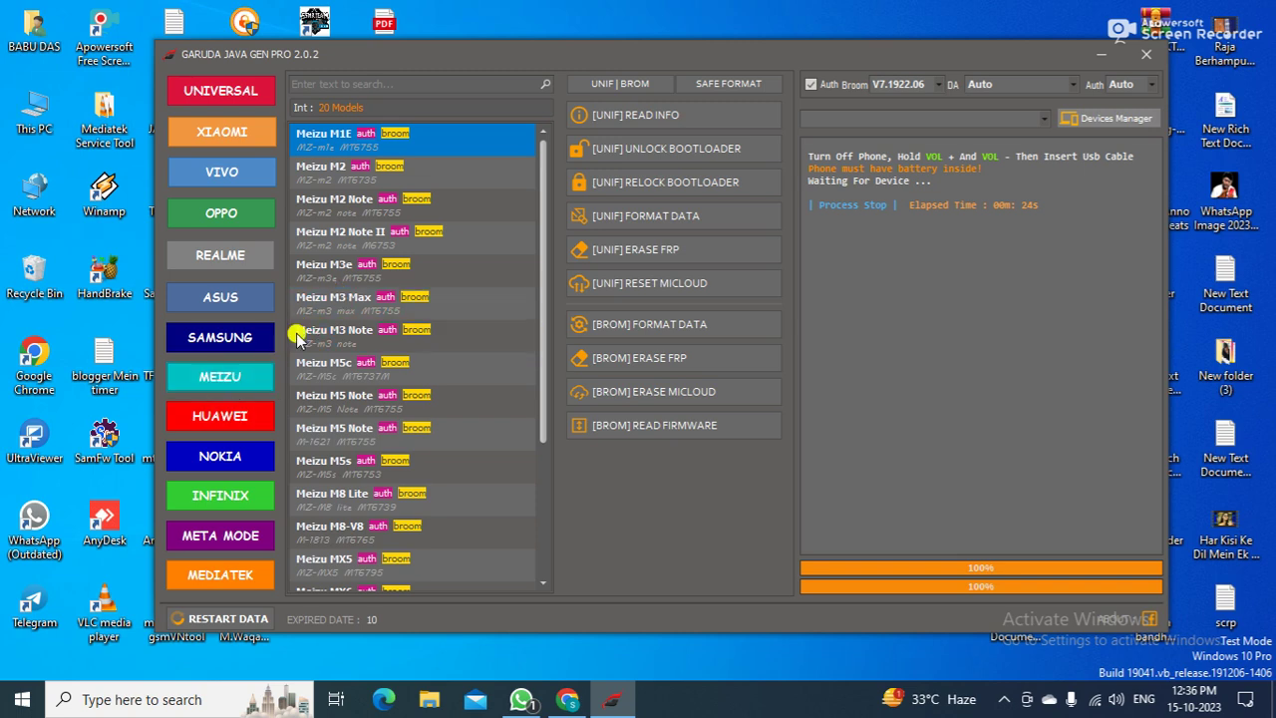
{"action": "scroll", "coordinate": [396, 279], "scroll_direction": "down", "scroll_amount": 2}
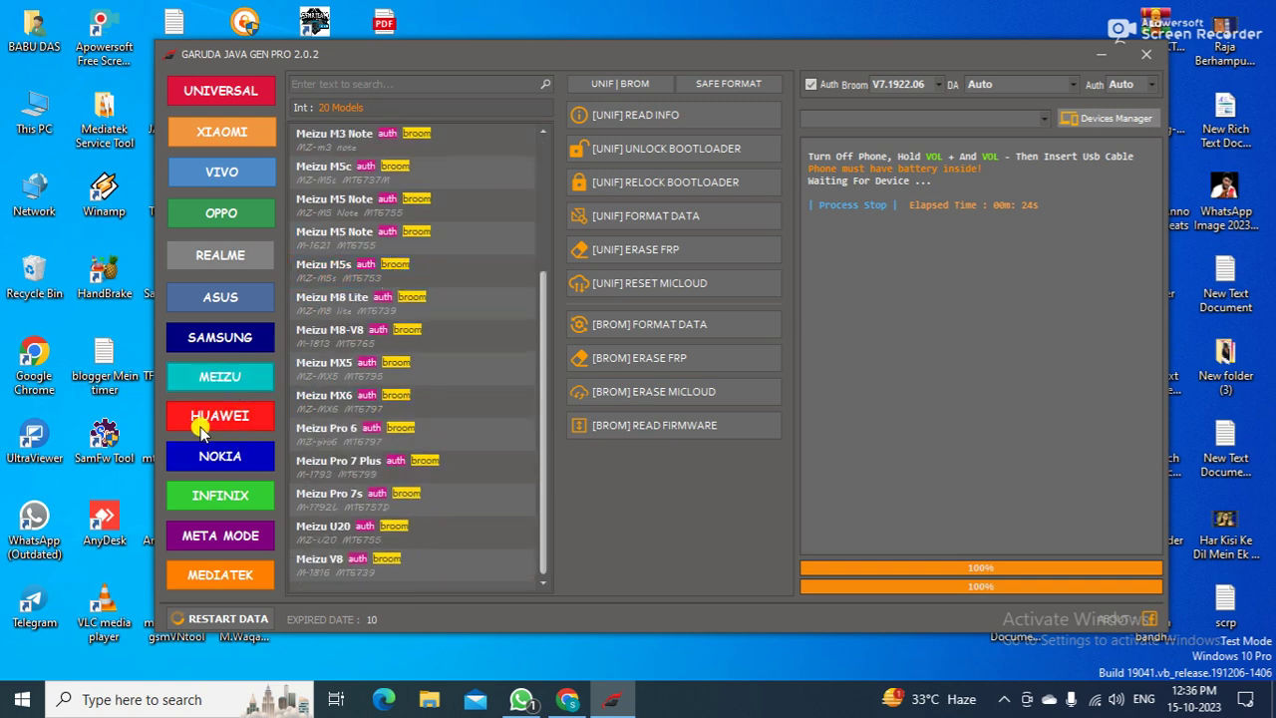
Look through the supported Huawei, Nokia and Infinix model lists.
{"action": "left_click", "coordinate": [200, 424]}
{"action": "scroll", "coordinate": [403, 367], "scroll_direction": "down", "scroll_amount": 2}
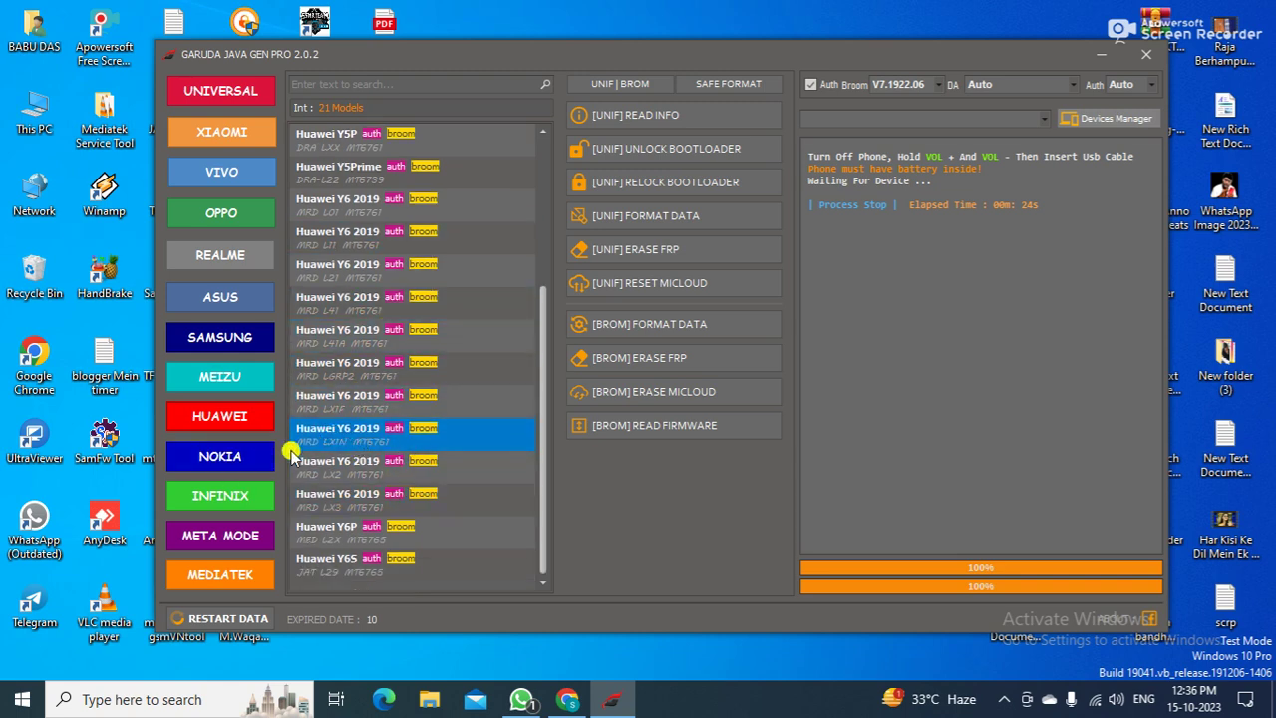
{"action": "left_click", "coordinate": [204, 454]}
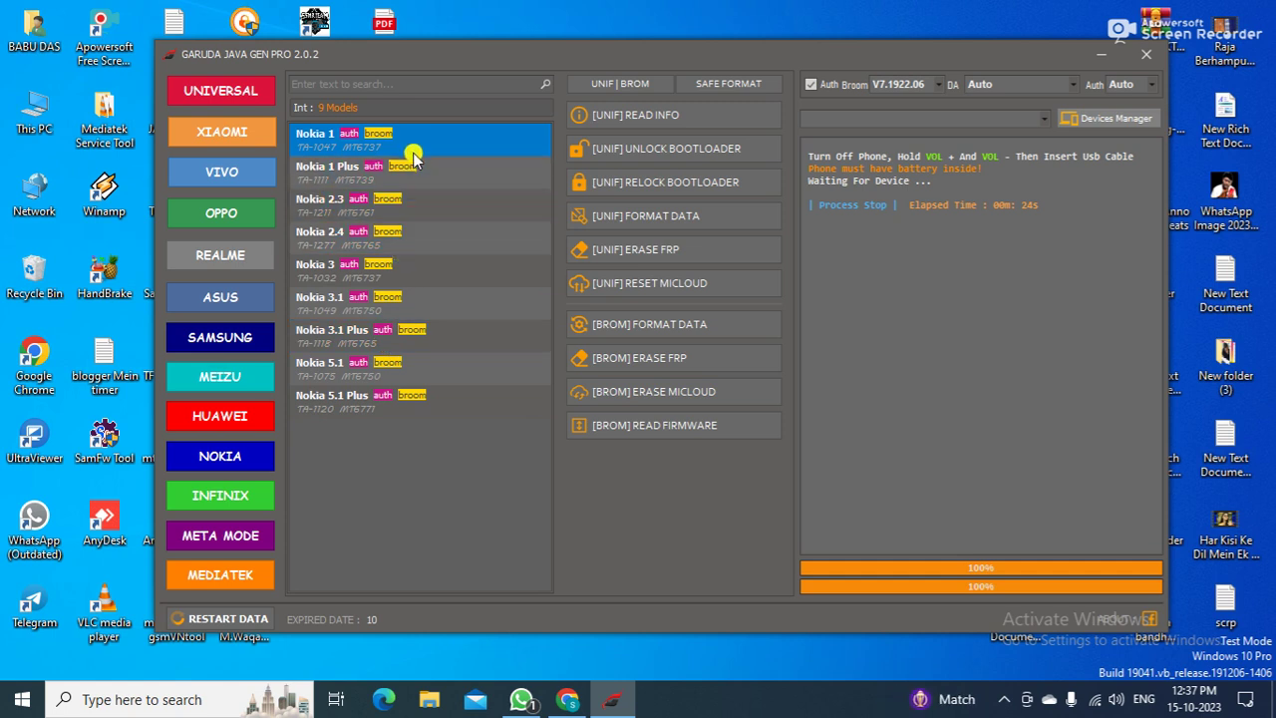
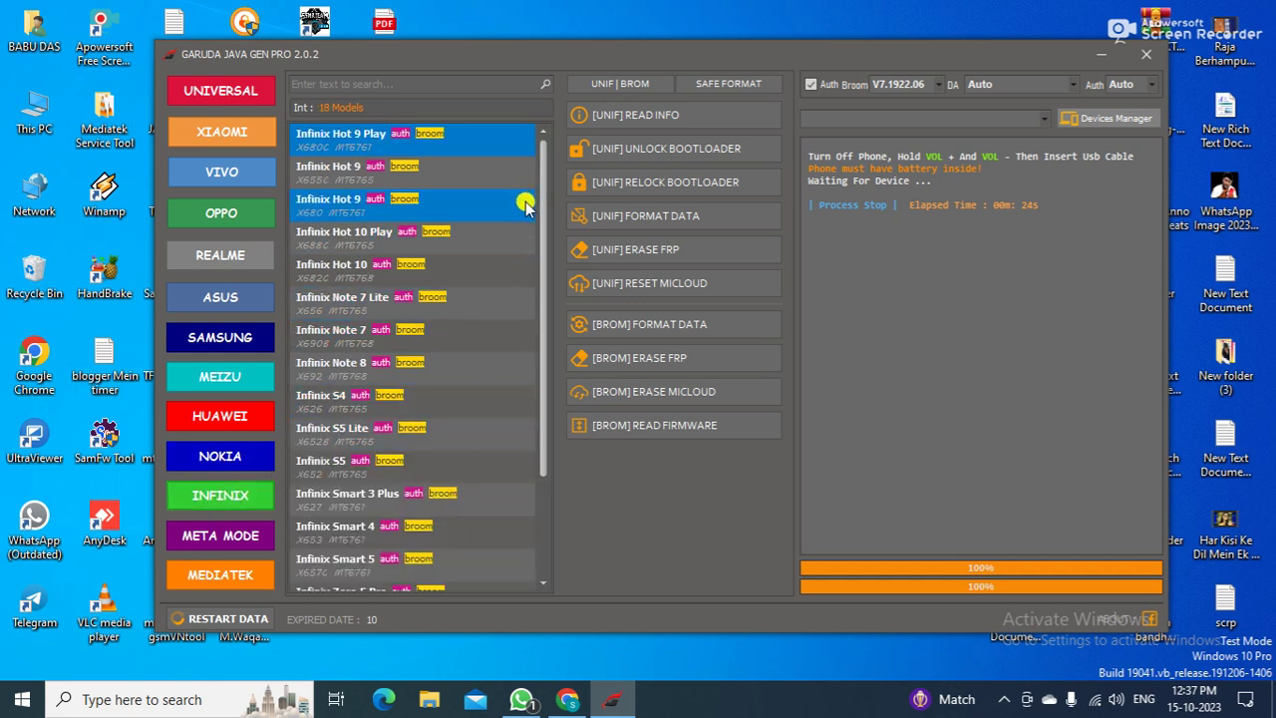
{"action": "scroll", "coordinate": [524, 210], "scroll_direction": "down", "scroll_amount": 2}
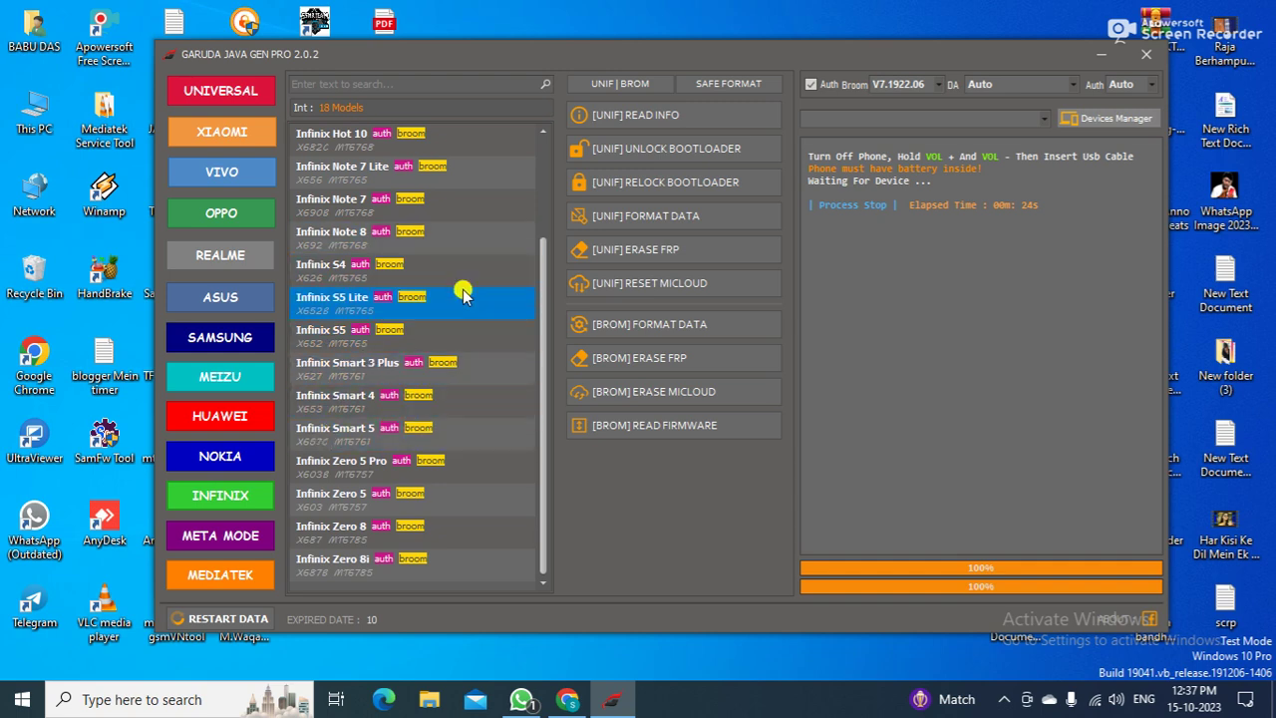
{"action": "scroll", "coordinate": [458, 284], "scroll_direction": "up", "scroll_amount": 2}
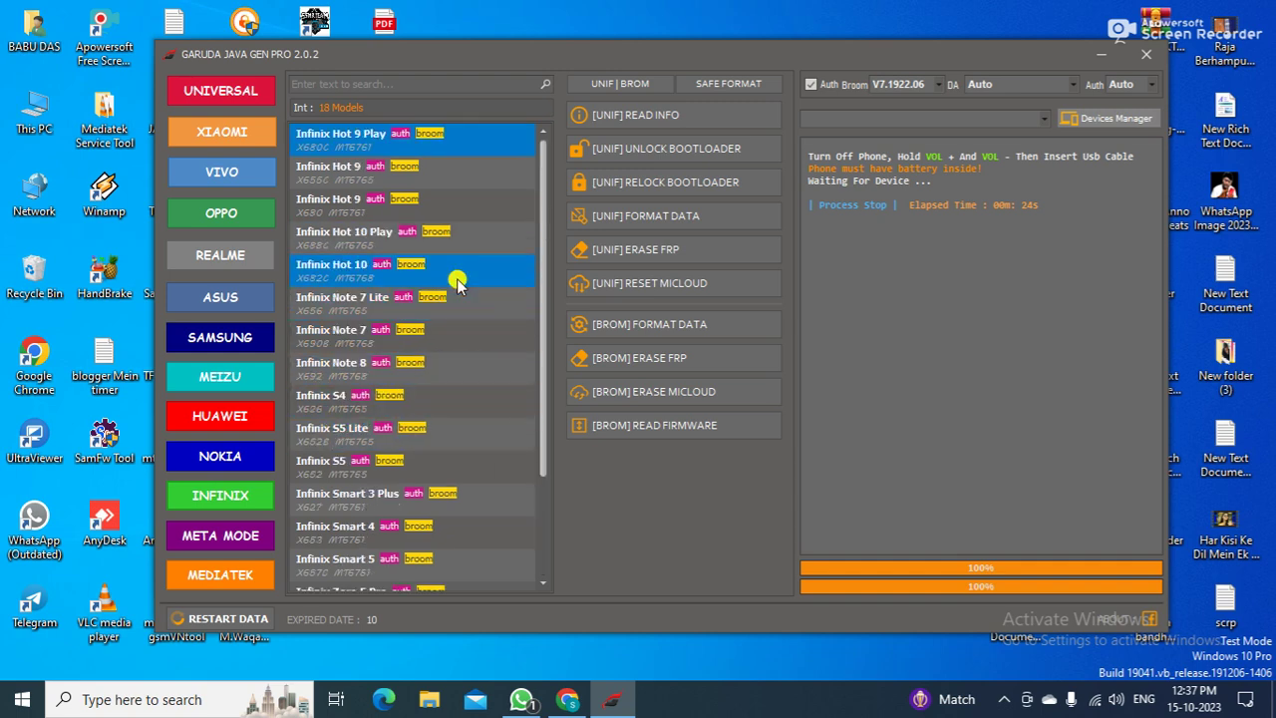
Check the Meta Mode section and display the MediaTek flashing and service functions.
{"action": "left_click", "coordinate": [225, 542]}
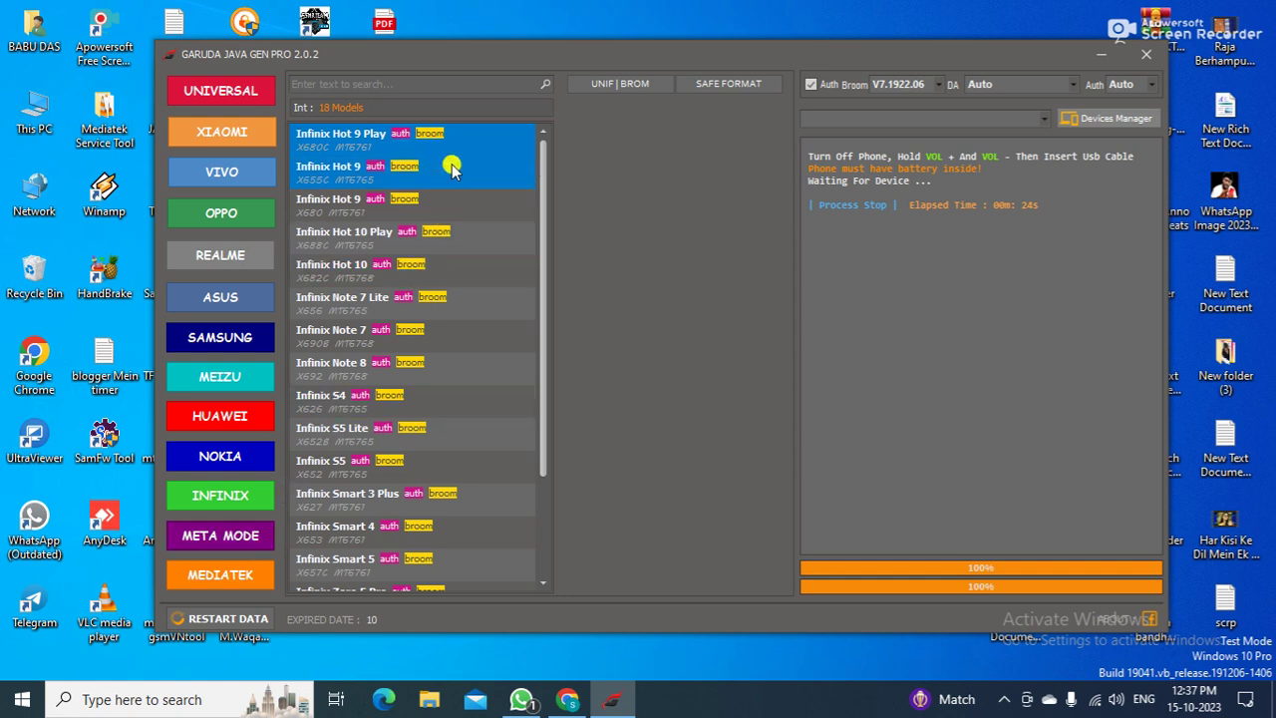
{"action": "scroll", "coordinate": [415, 174], "scroll_direction": "down", "scroll_amount": 2}
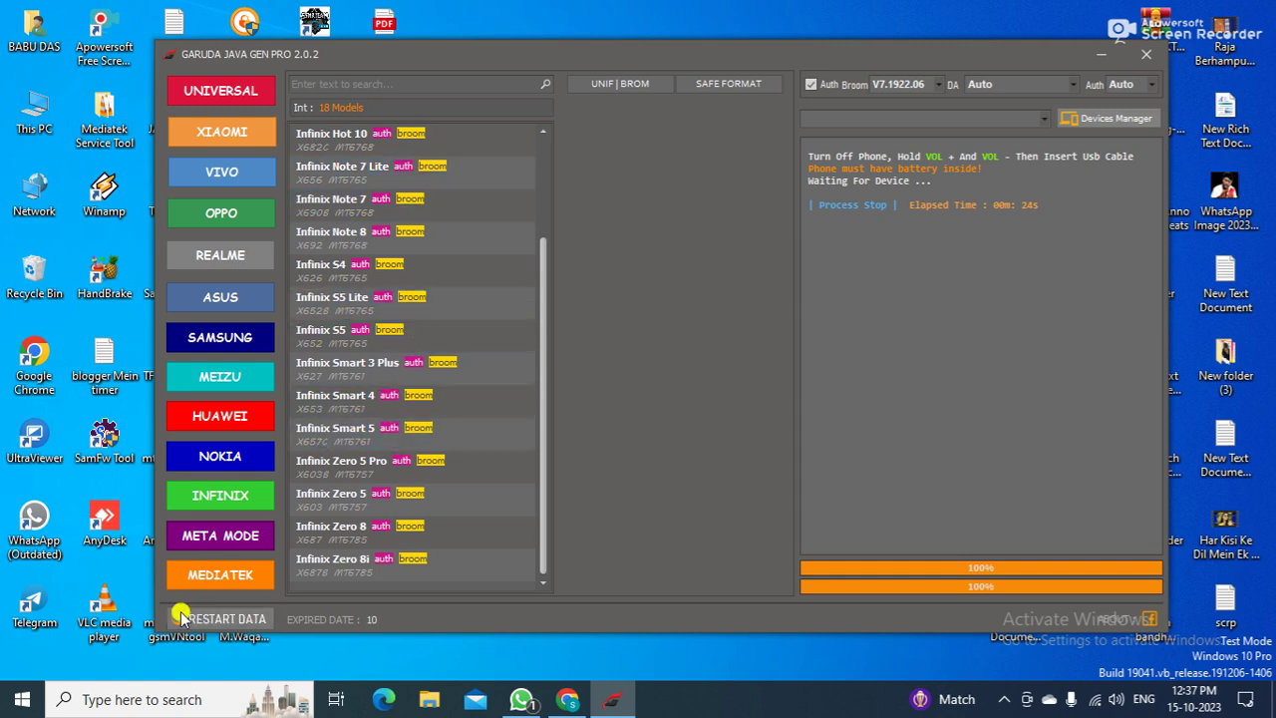
{"action": "left_click", "coordinate": [198, 586]}
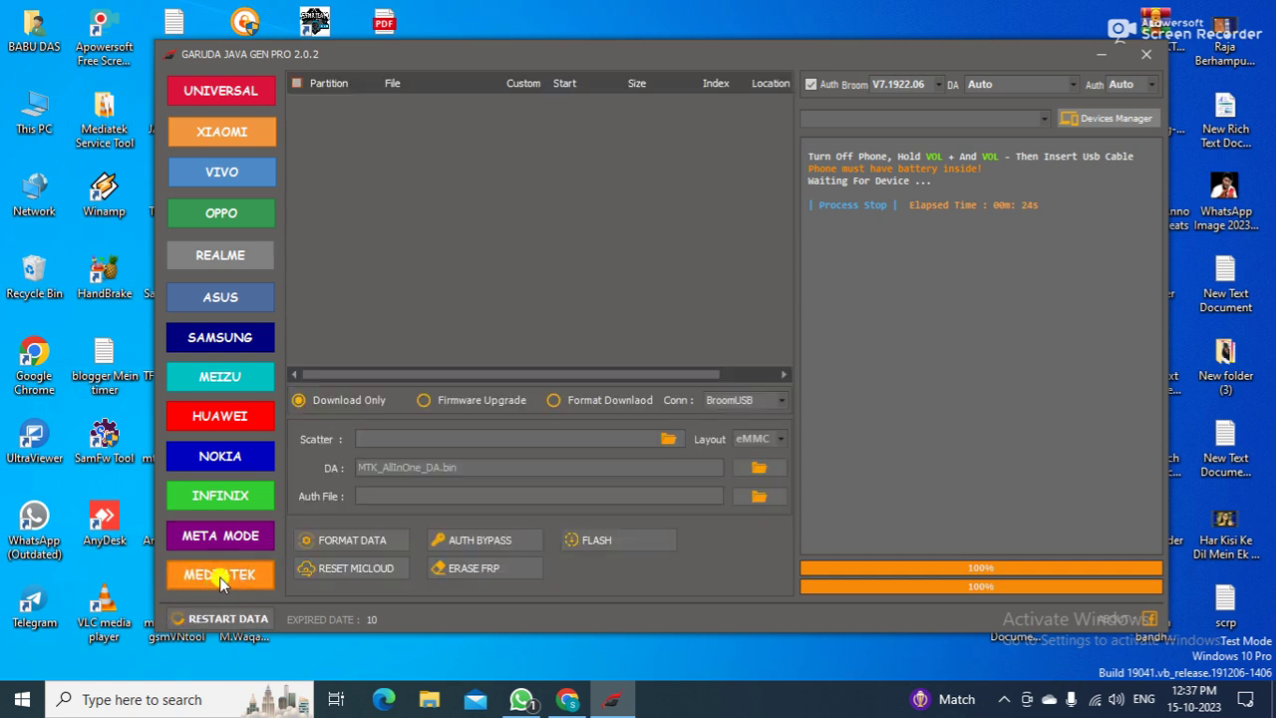
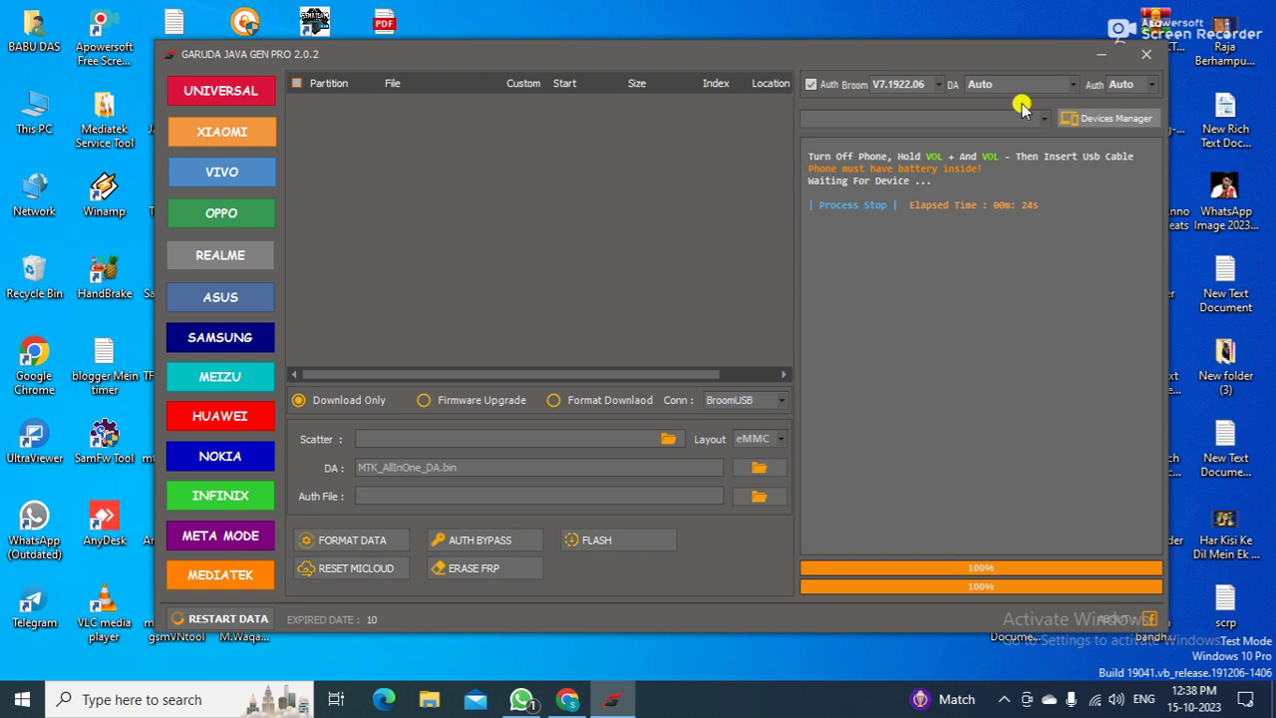
Open Device Manager from the service tool, arrange it narrowed beside the tool's window, and expand Ports (COM & LPT).
{"action": "left_click", "coordinate": [1154, 88]}
{"action": "left_click", "coordinate": [1093, 116]}
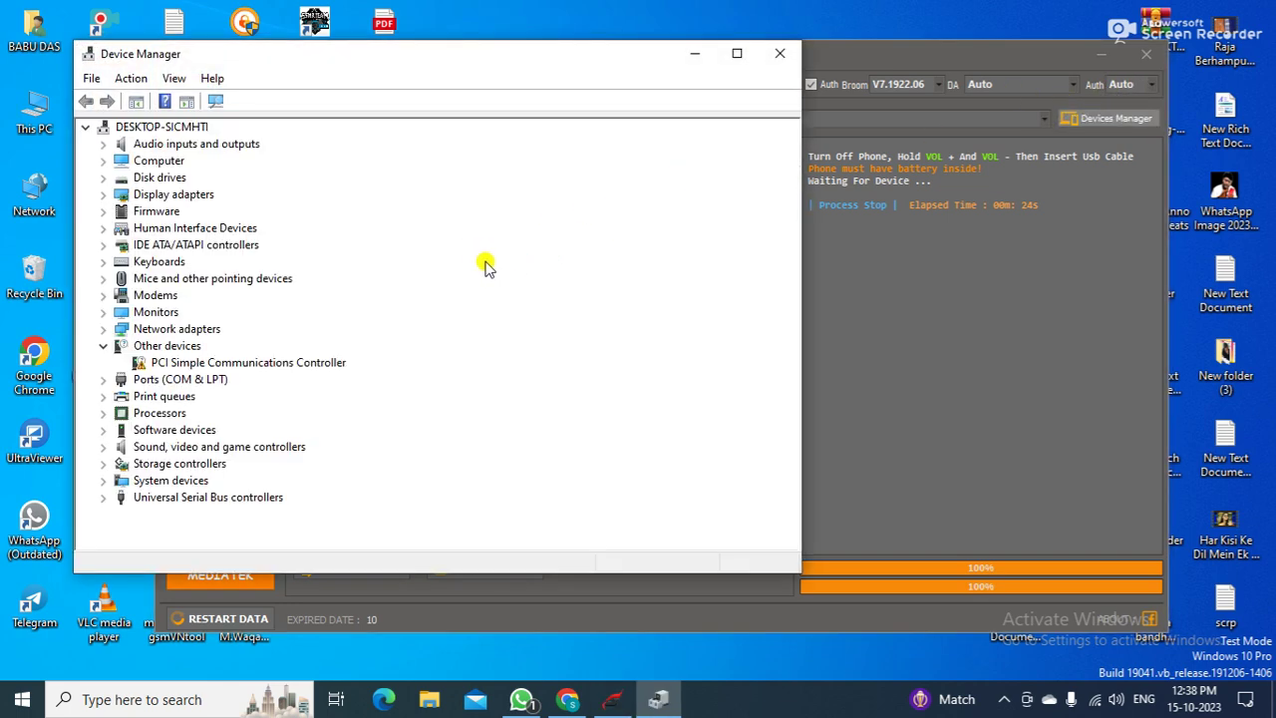
{"action": "left_click_drag", "start_coordinate": [800, 210], "coordinate": [289, 276]}
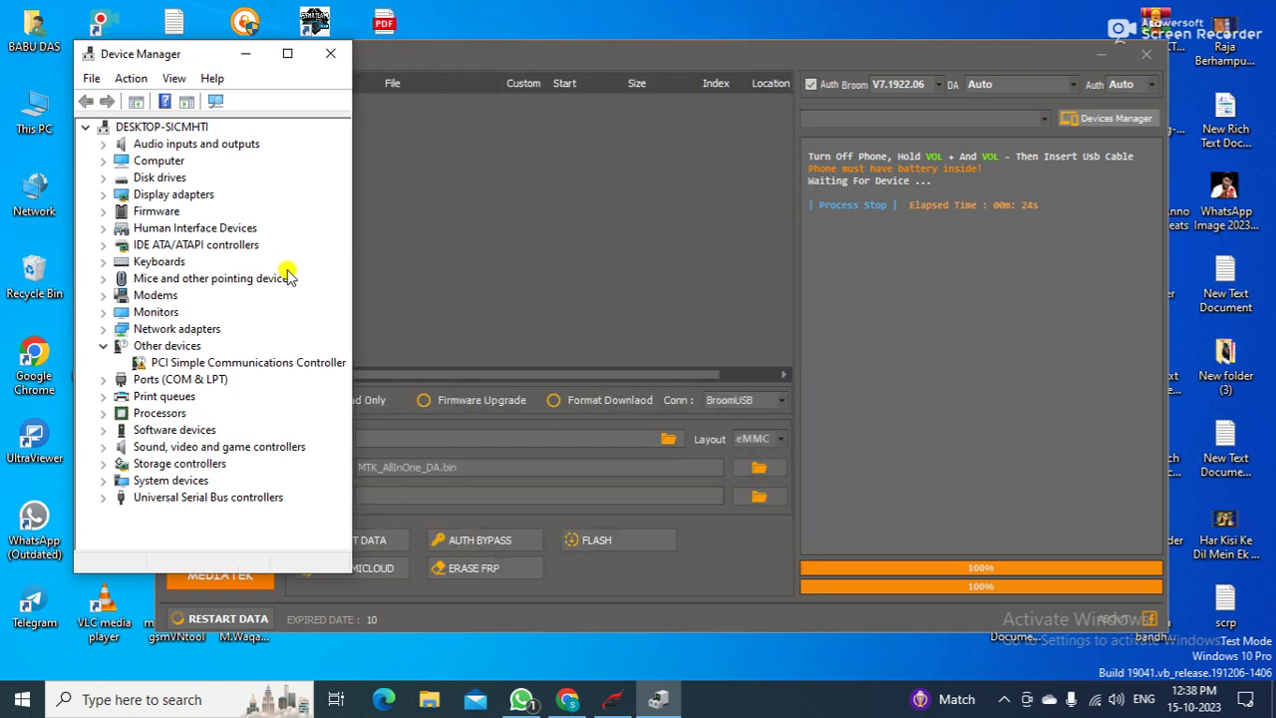
{"action": "left_click_drag", "start_coordinate": [214, 58], "coordinate": [115, 67]}
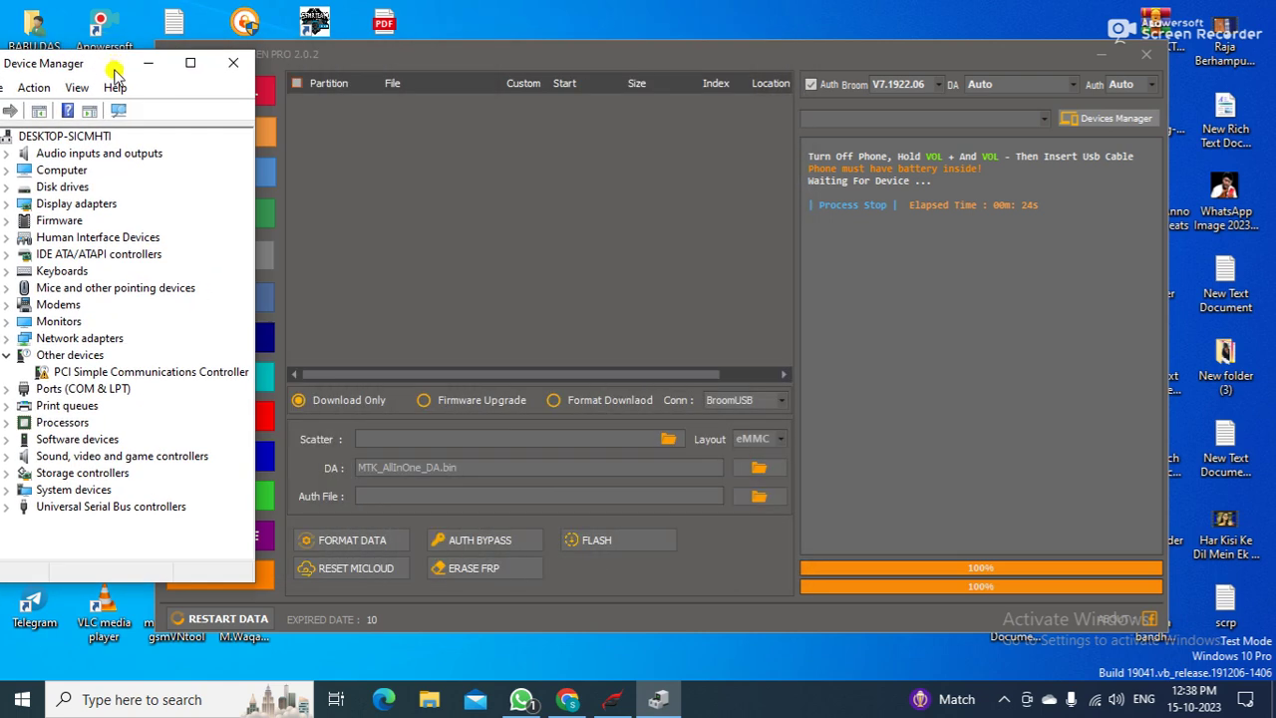
{"action": "left_click", "coordinate": [9, 386]}
{"action": "left_click_drag", "start_coordinate": [704, 55], "coordinate": [749, 61]}
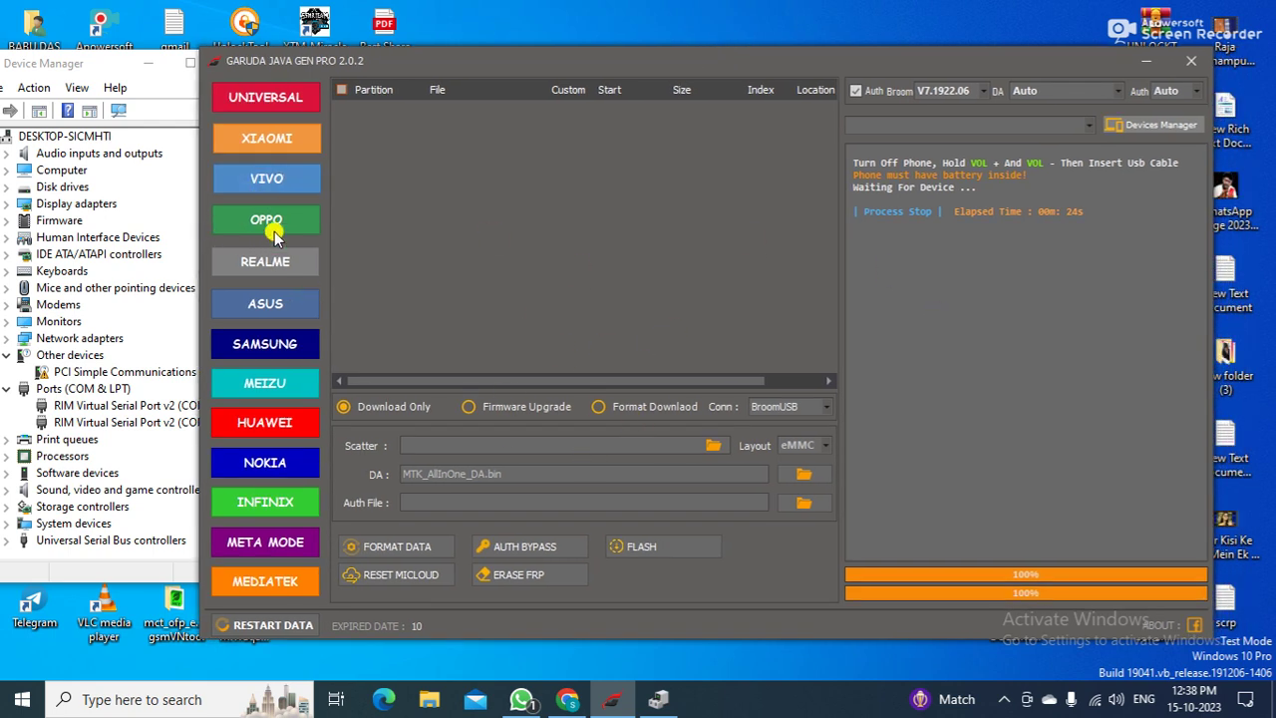
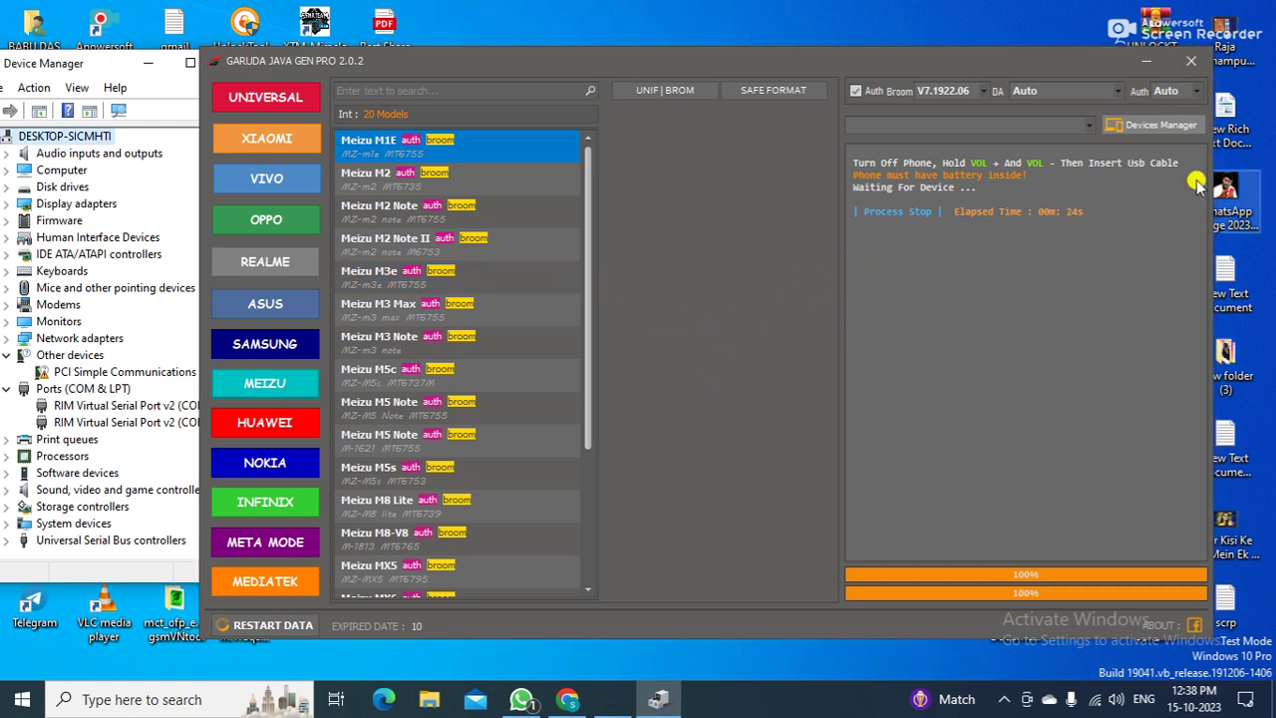
Close Garuda Java Gen Pro and show the hidden system tray icons.
{"action": "left_click", "coordinate": [1190, 61]}
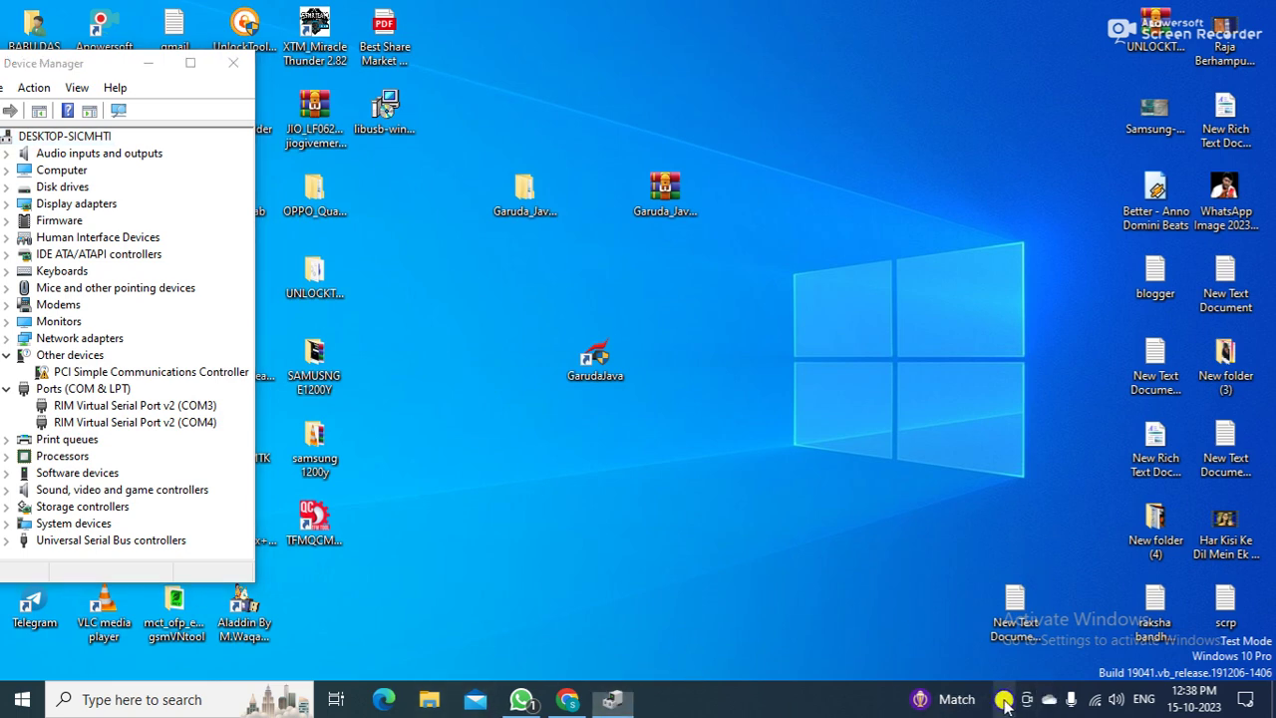
{"action": "right_click", "coordinate": [1022, 701]}
{"action": "left_click", "coordinate": [1004, 698]}
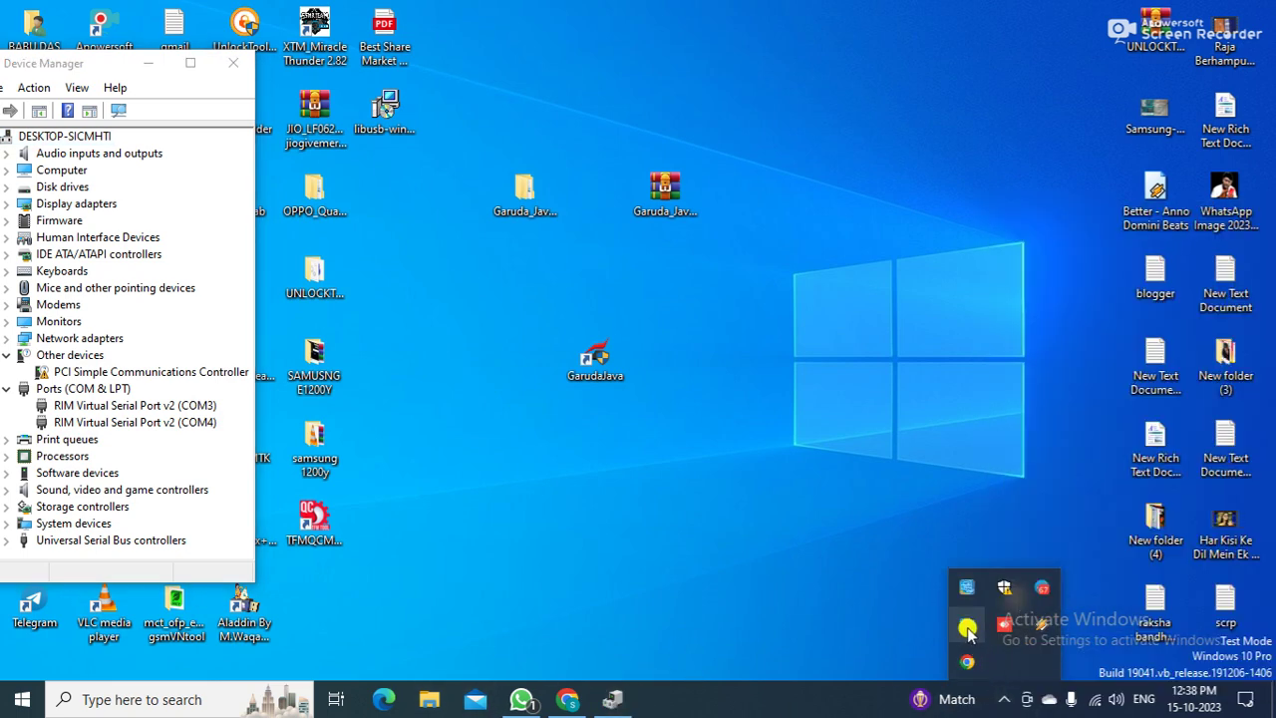